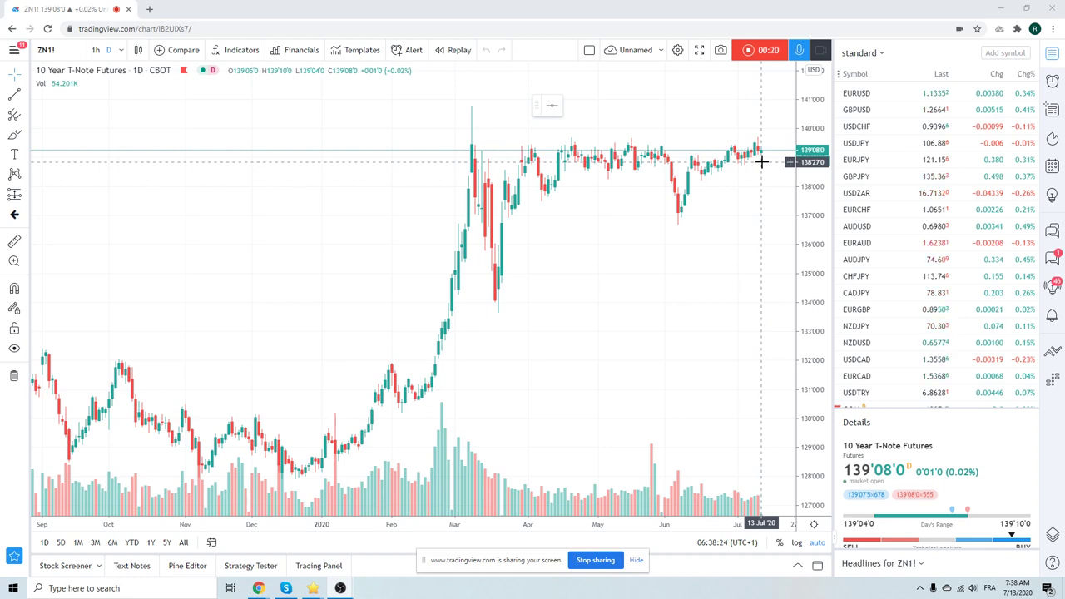
- Load the S&P 500 E-mini Futures (ES1!) daily chart and zoom its candles in and out
scroll(943, 207, down, 2)
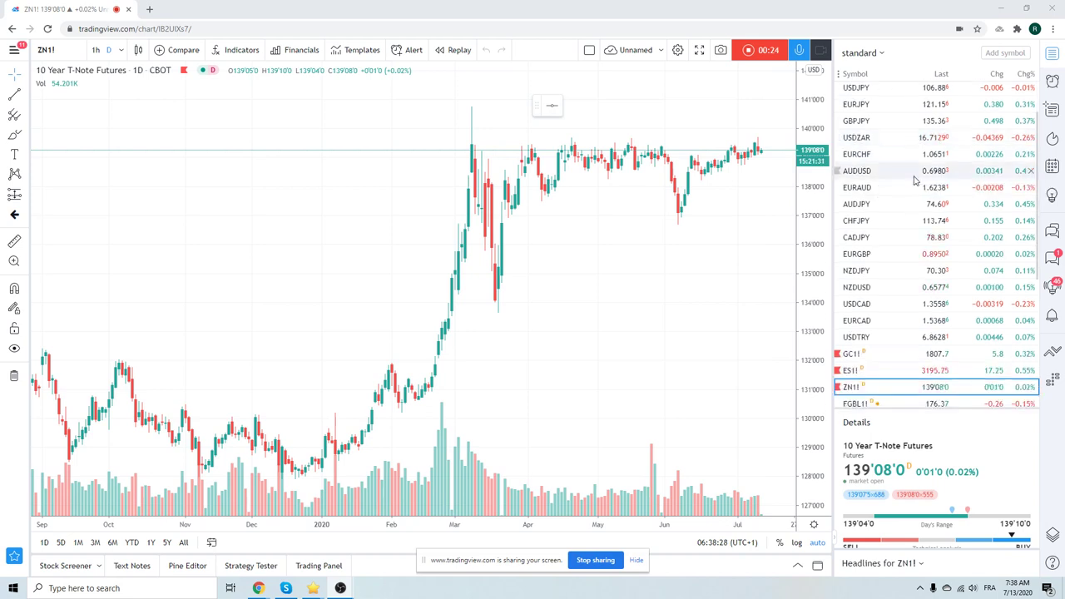
scroll(916, 181, down, 2)
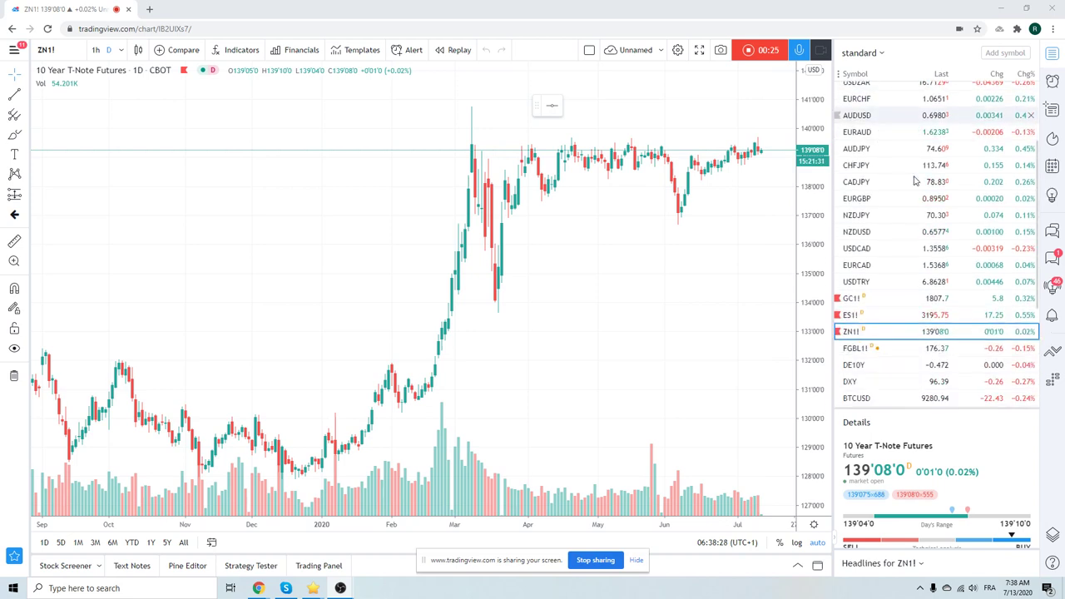
click(873, 313)
scroll(624, 239, up, 5)
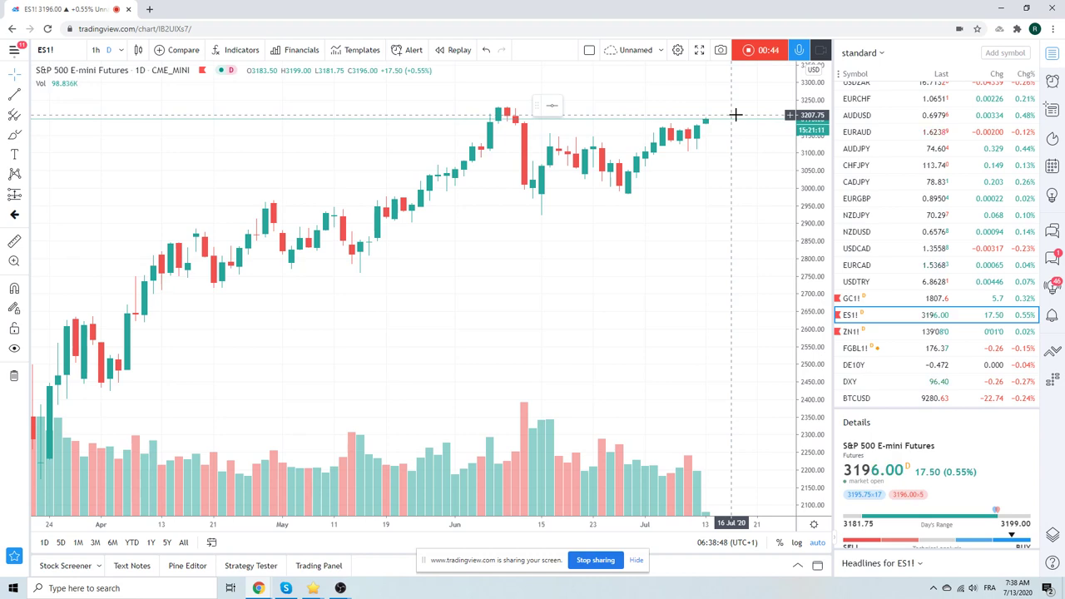
scroll(744, 167, down, 3)
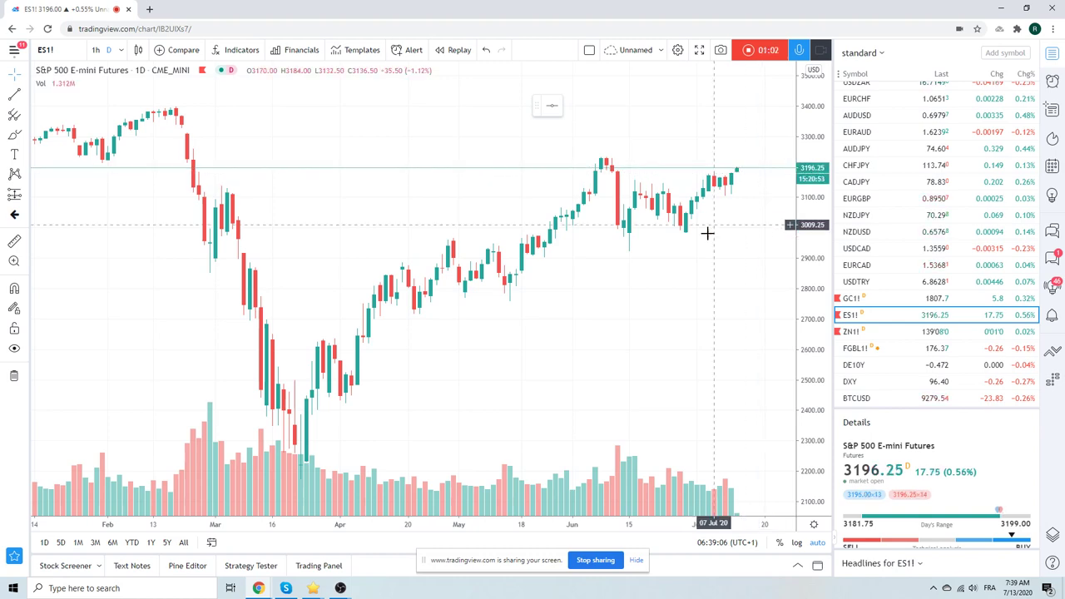
scroll(703, 241, up, 5)
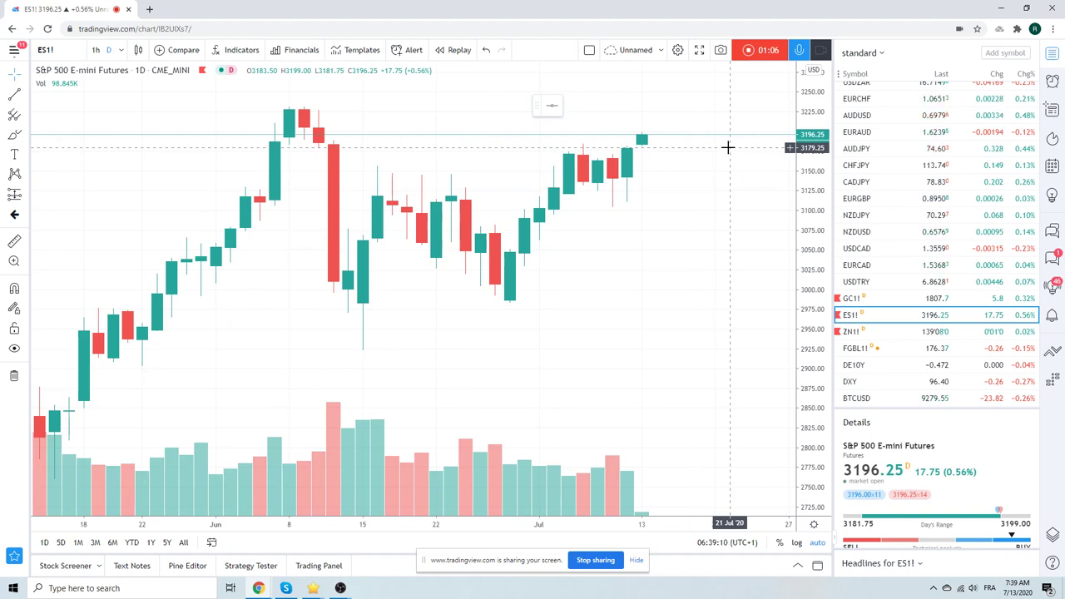
scroll(919, 181, down, 2)
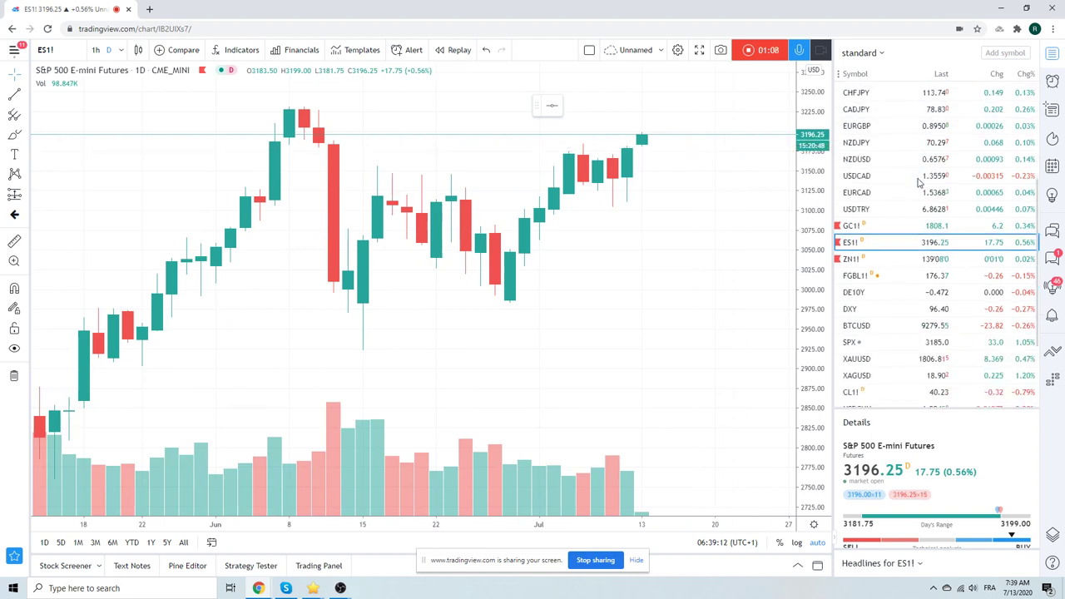
scroll(919, 181, down, 3)
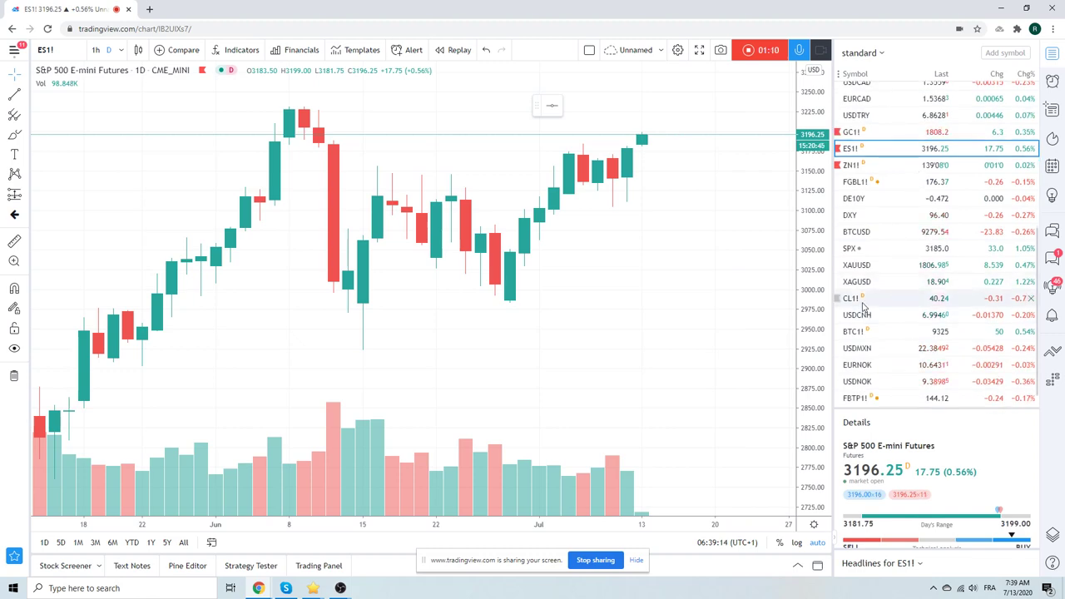
- Show Light Crude Oil Futures (CL1!) on 1-hour candles and zoom the chart
click(863, 299)
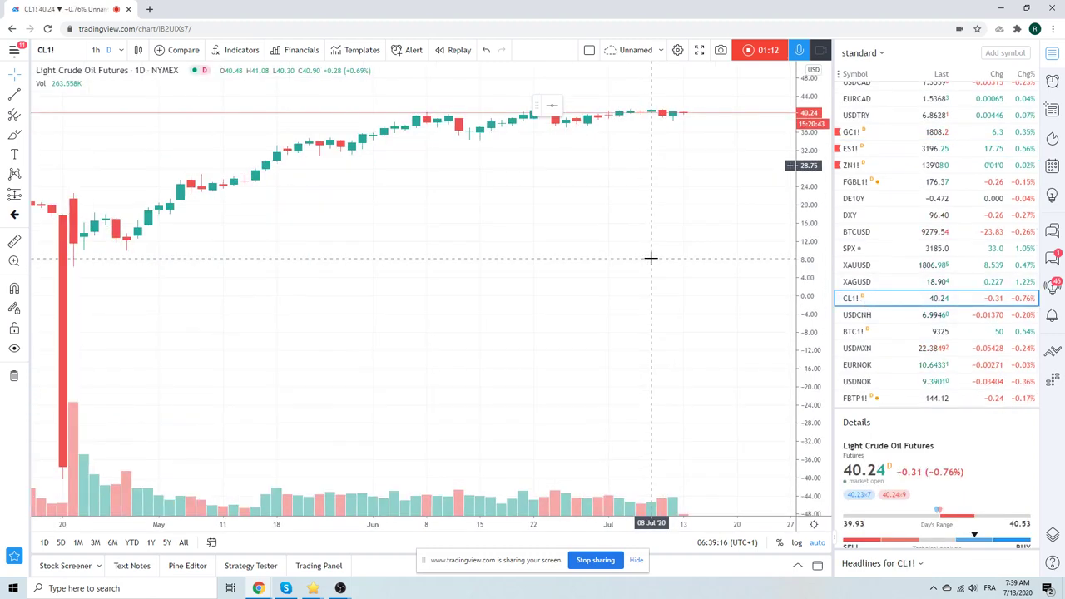
scroll(708, 251, up, 3)
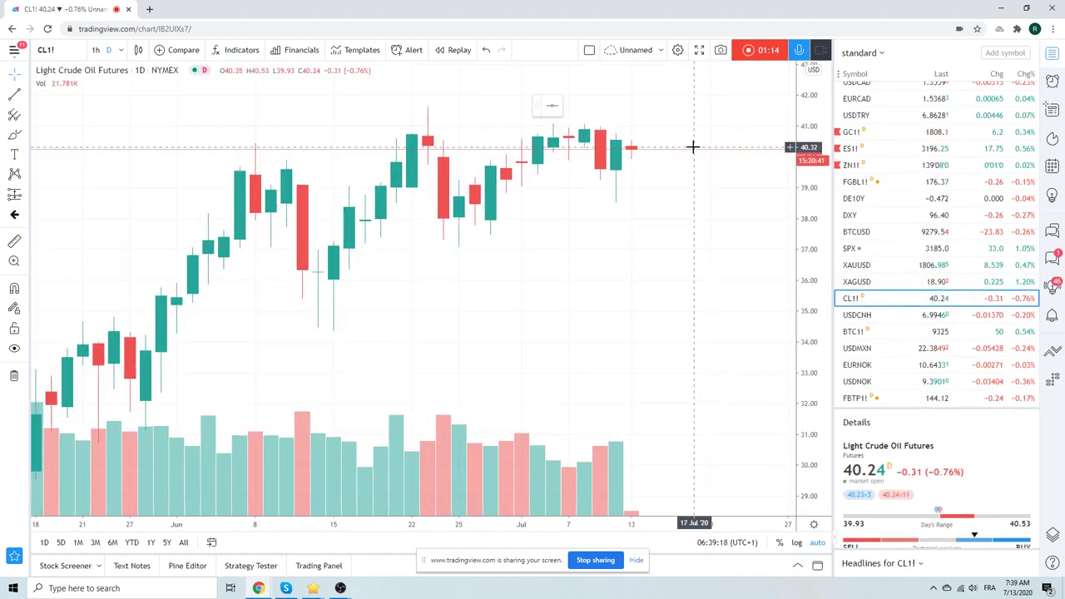
click(96, 50)
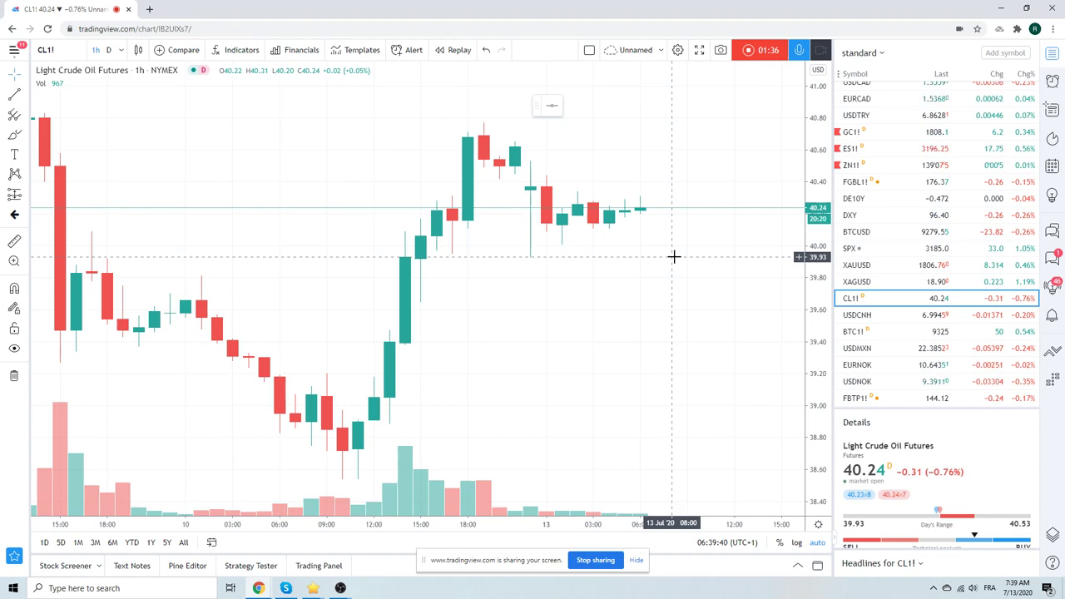
scroll(673, 209, down, 5)
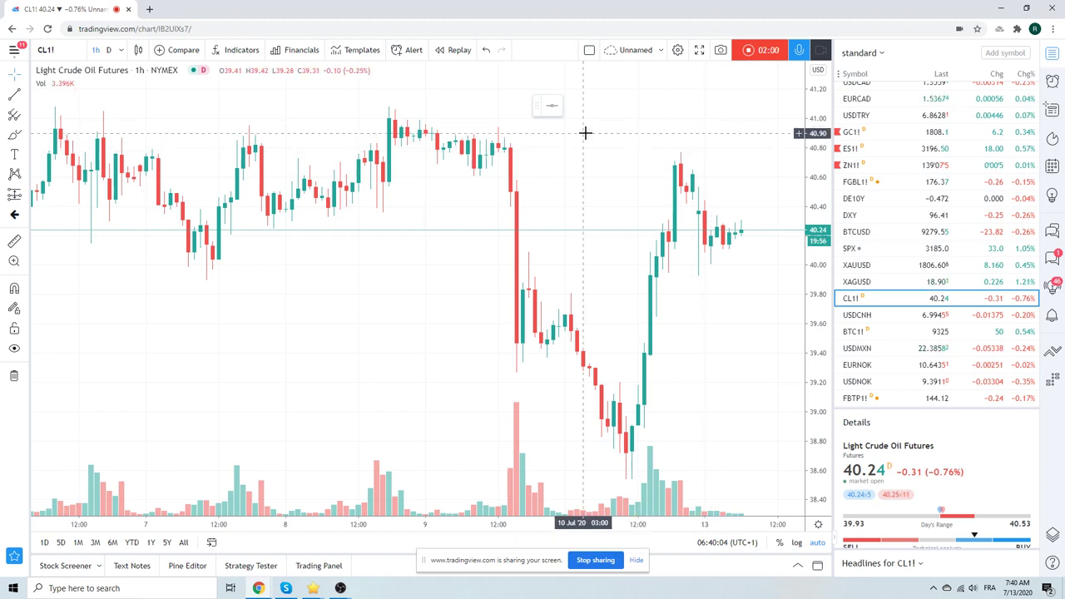
scroll(923, 298, up, 5)
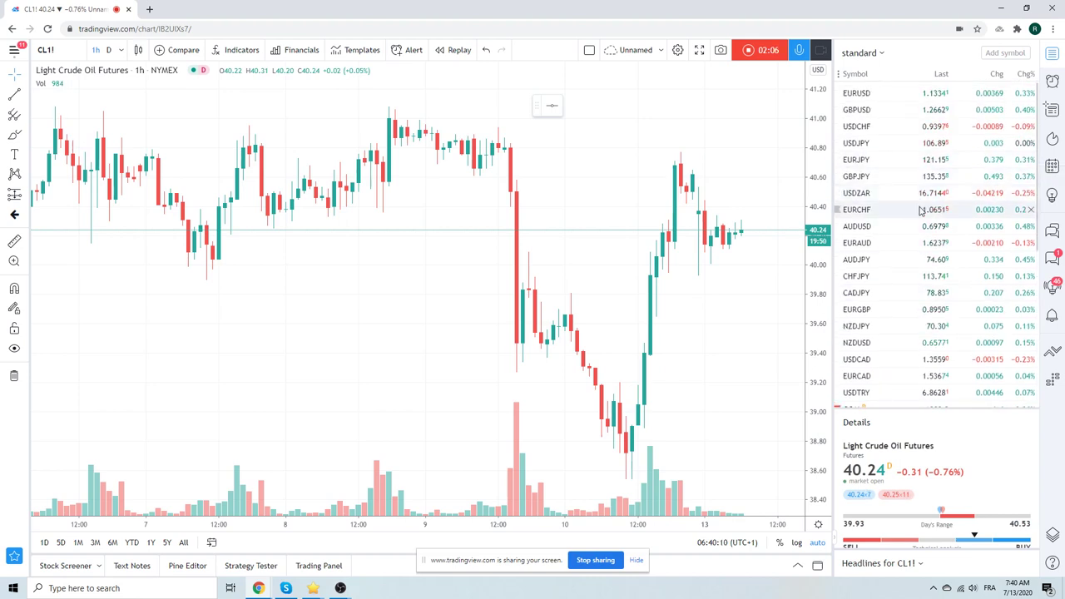
- Load the EURUSD chart, zoom out, and open the interval list to return to 1 day
click(873, 96)
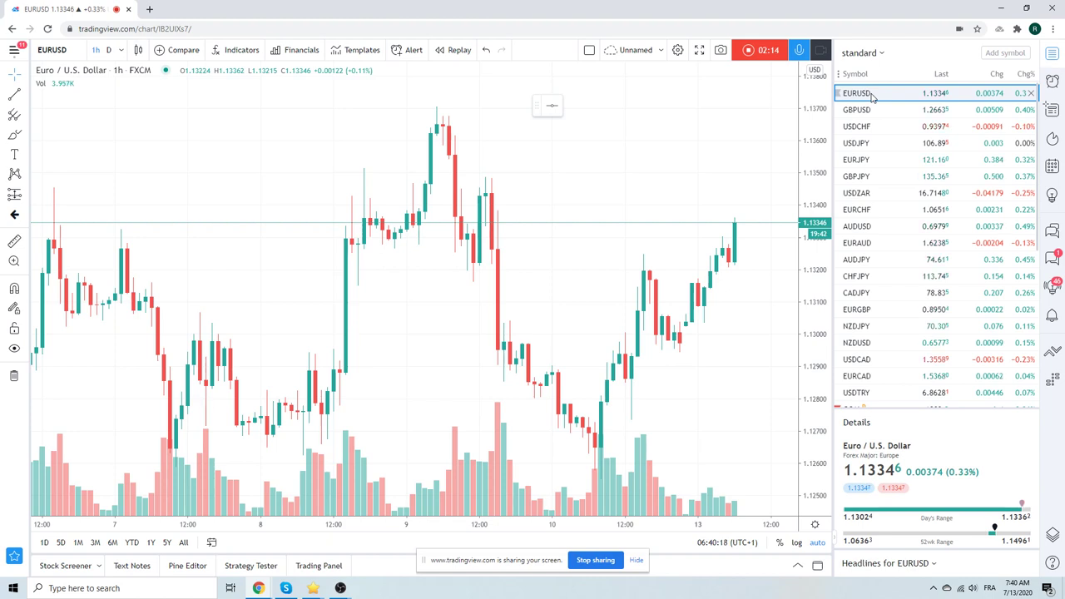
scroll(599, 190, down, 2)
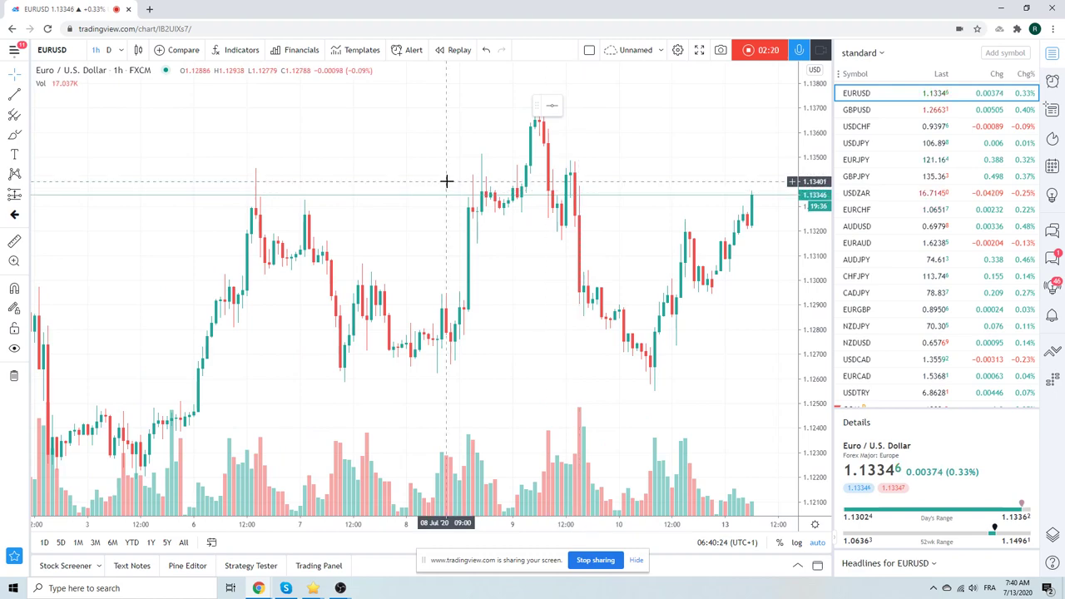
scroll(455, 158, down, 2)
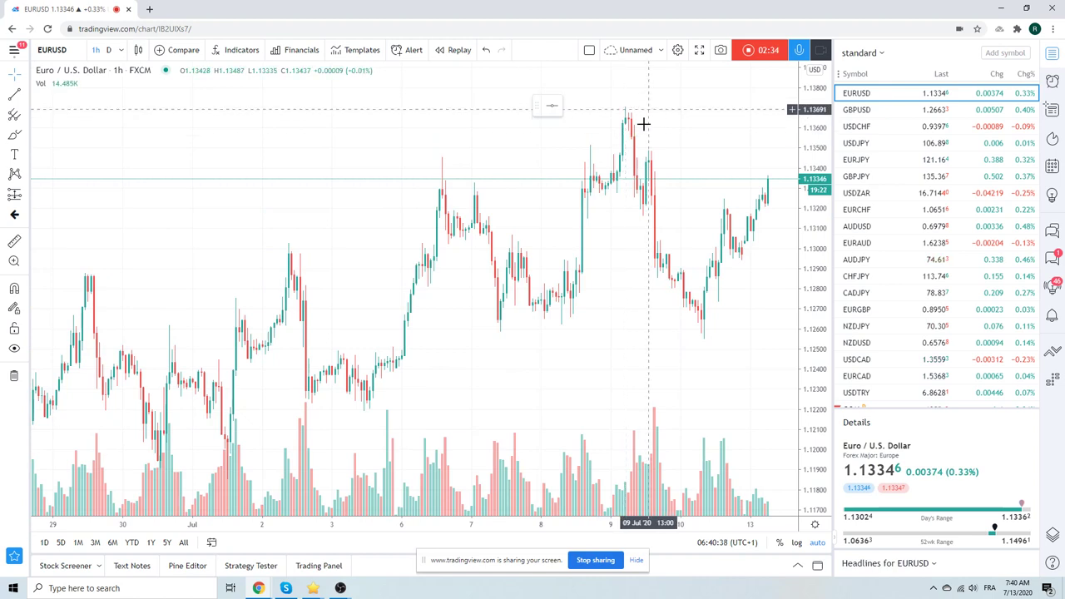
scroll(197, 139, down, 1)
click(110, 50)
click(138, 402)
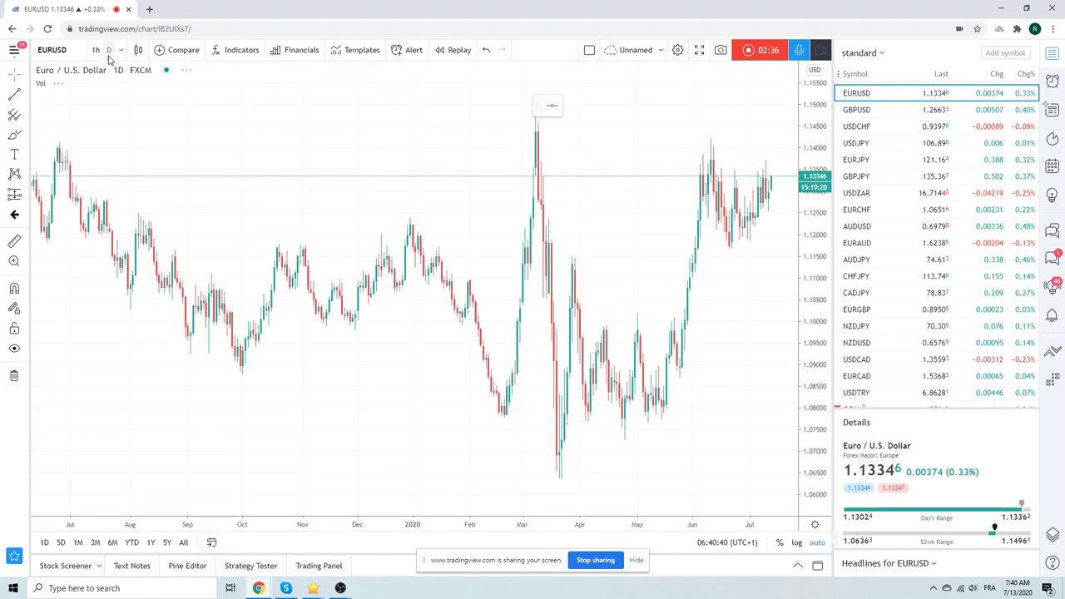
scroll(590, 205, up, 2)
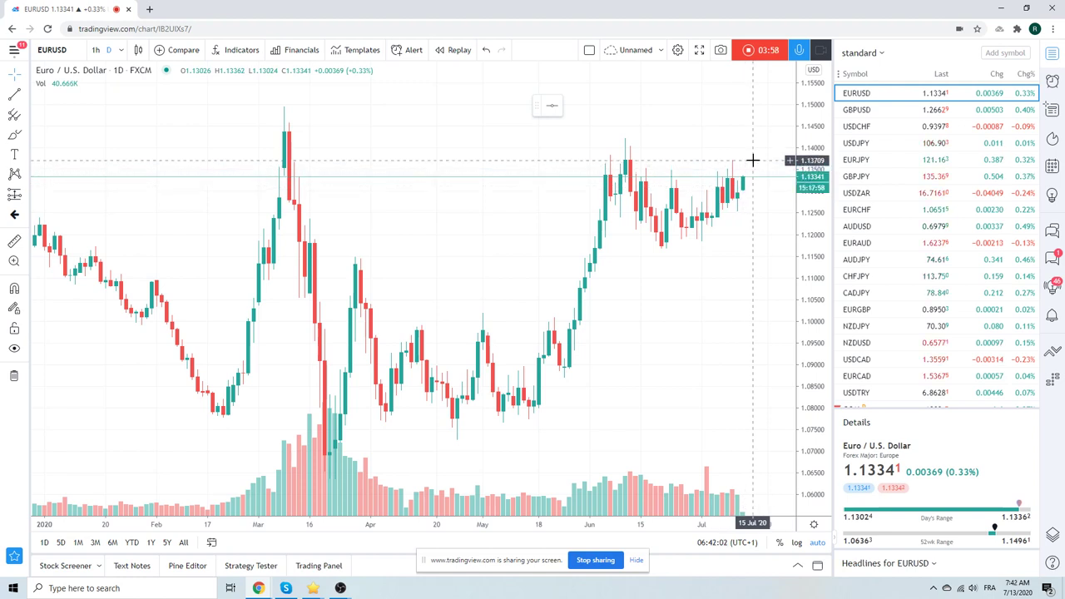
- Review the GBPUSD daily chart, then switch to USDCHF daily candles
click(865, 112)
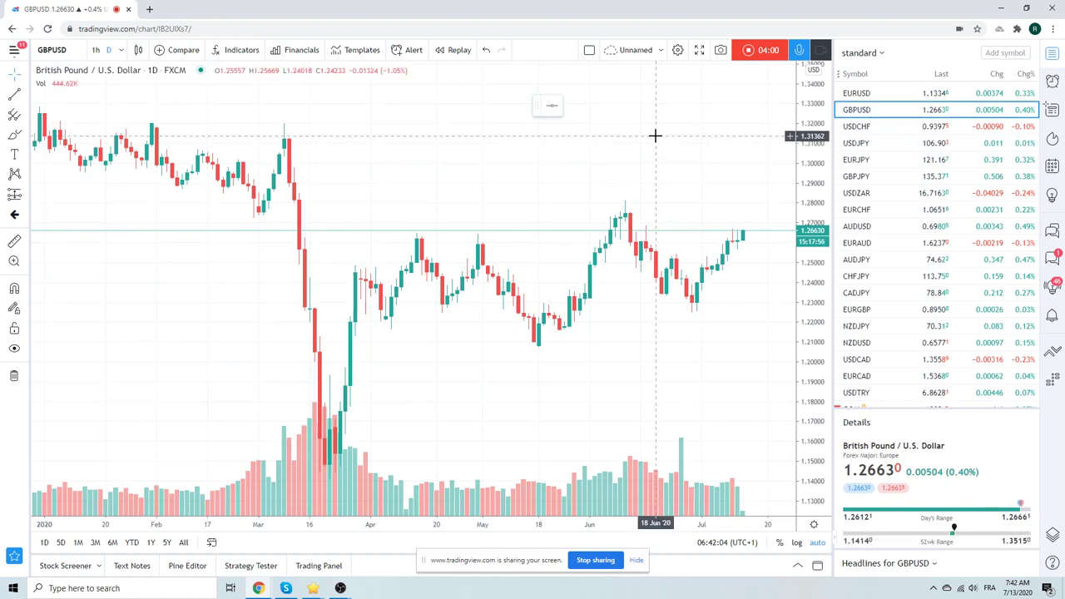
scroll(733, 324, up, 3)
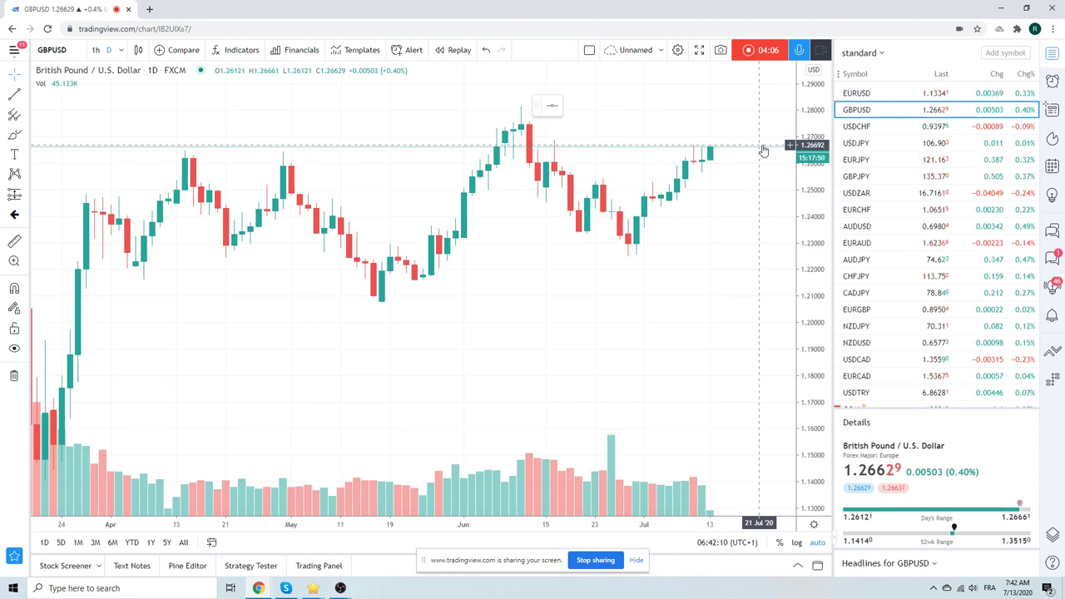
scroll(763, 151, down, 3)
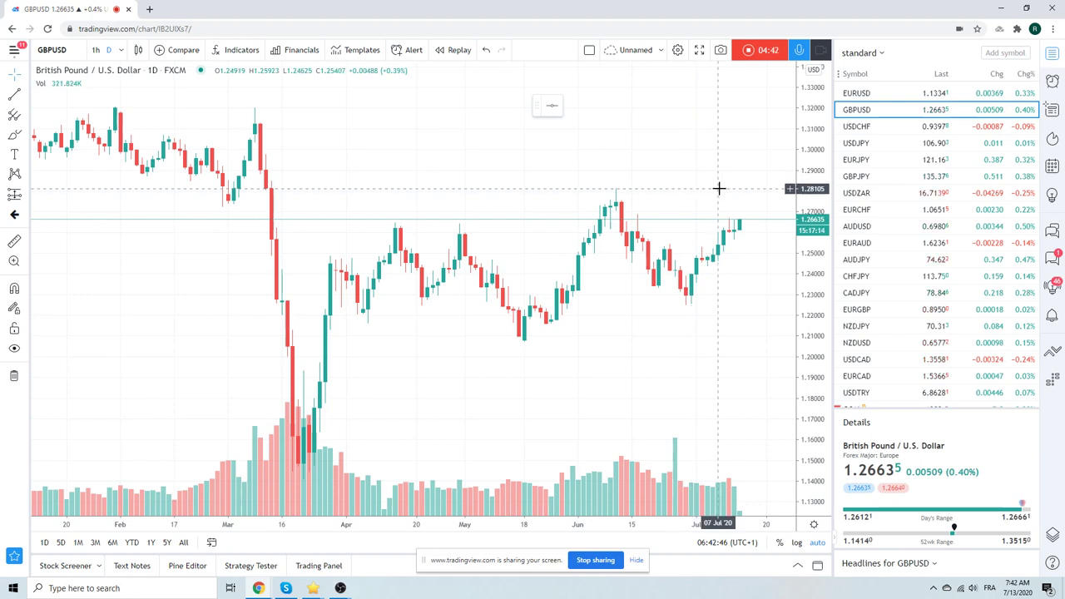
click(865, 129)
scroll(624, 172, down, 3)
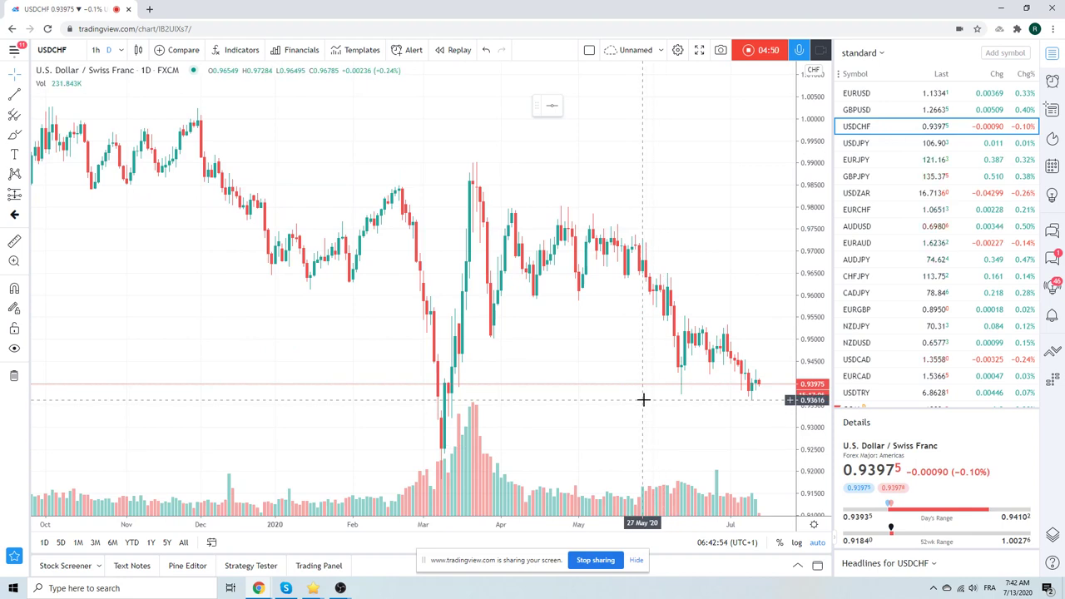
- Load the USDJPY daily candlestick chart from the watchlist
click(871, 146)
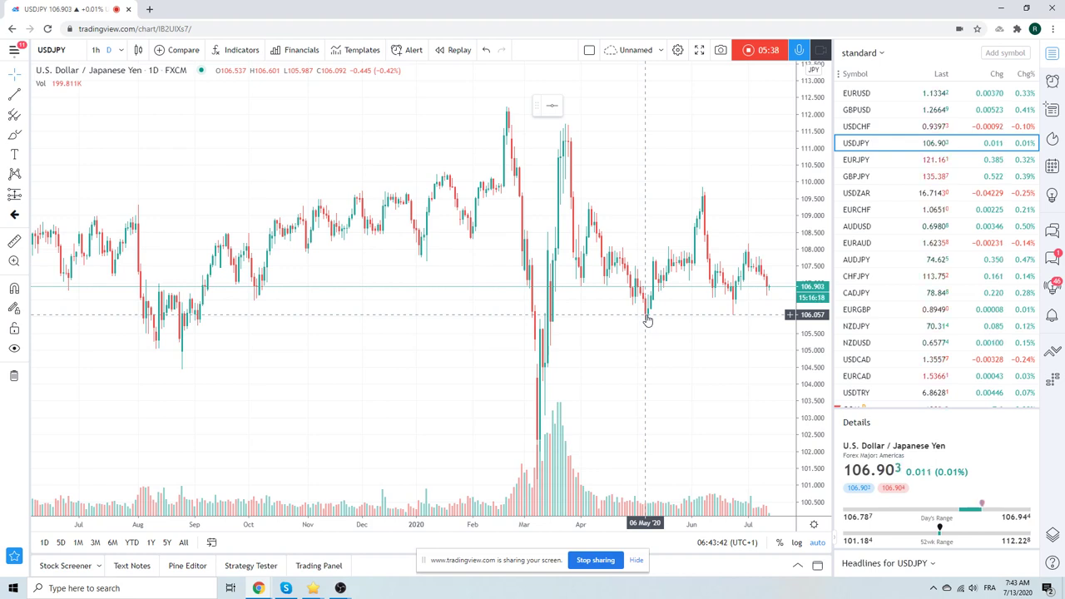
- Flip through EURJPY and GBPJPY, then zoom the AUDUSD daily chart in and out
click(863, 161)
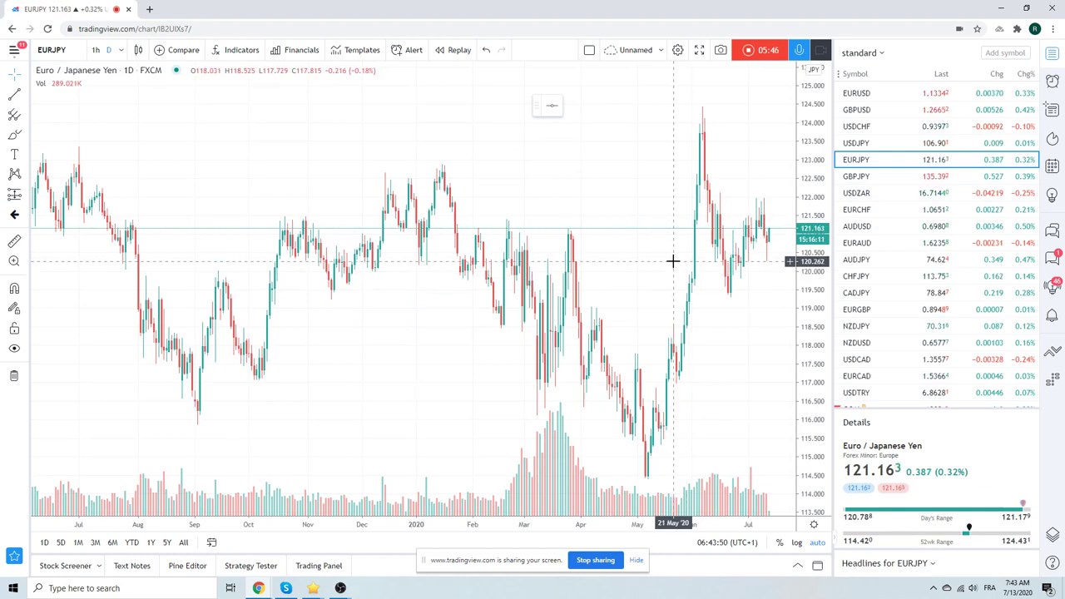
click(876, 182)
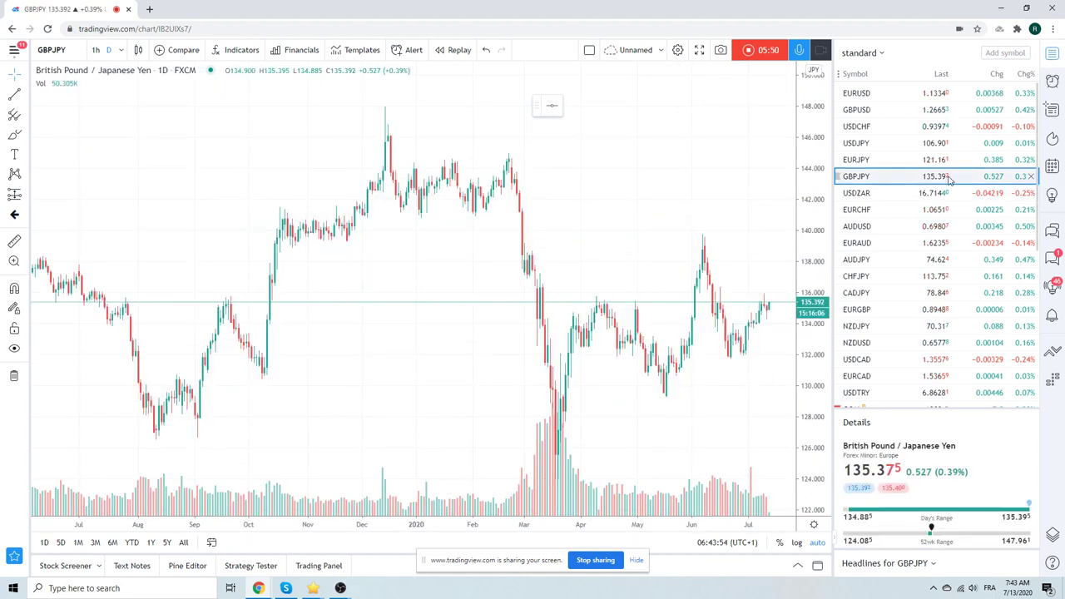
click(876, 227)
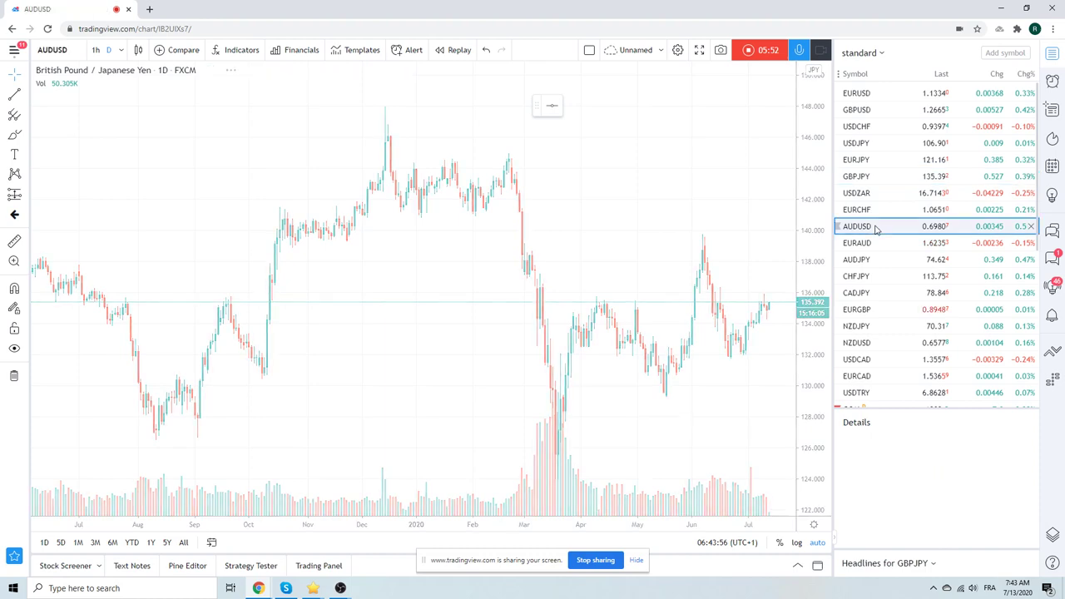
scroll(666, 297, up, 5)
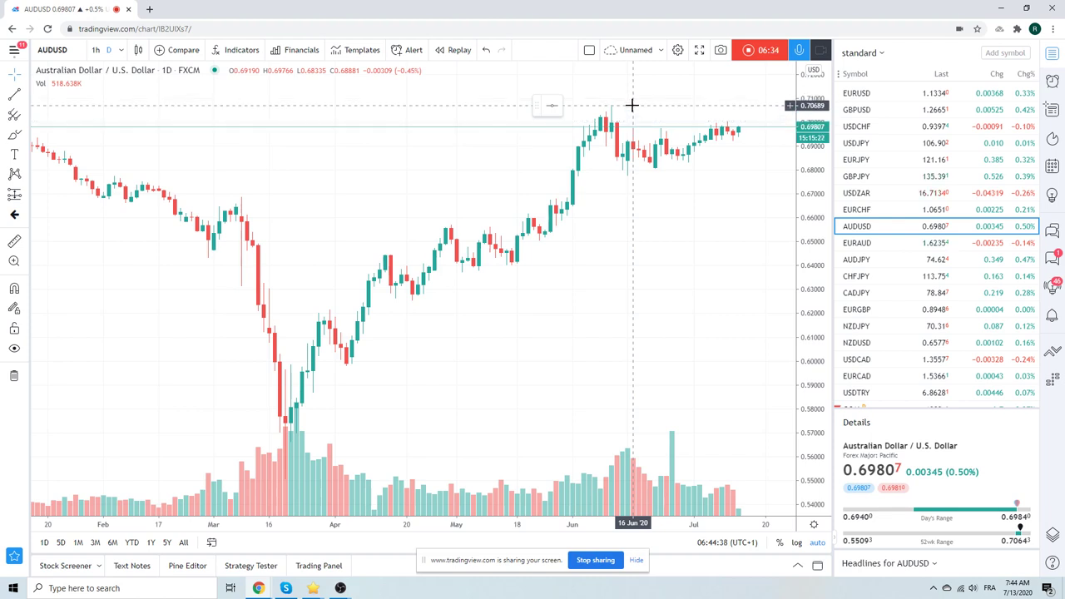
scroll(642, 131, down, 5)
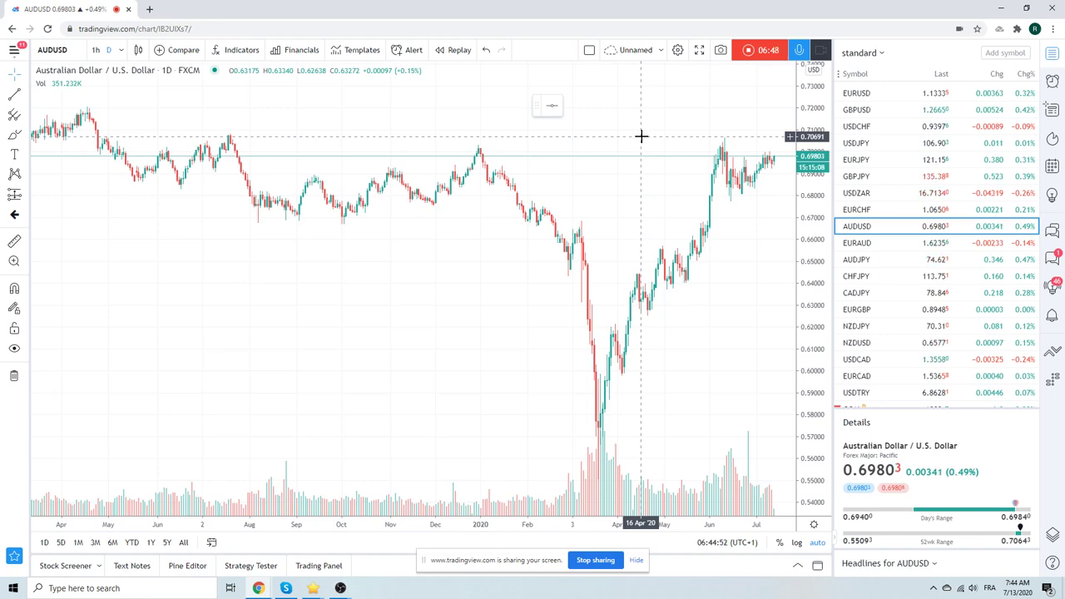
scroll(586, 220, up, 3)
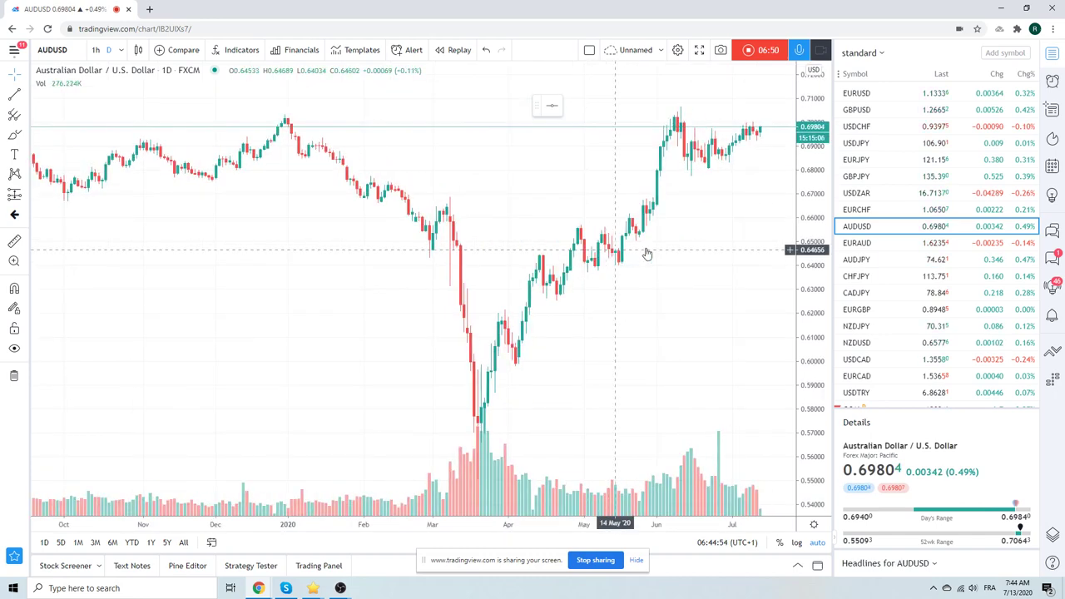
- Check the AUDJPY daily chart, then load EURCAD daily candles from further down the watchlist
click(869, 263)
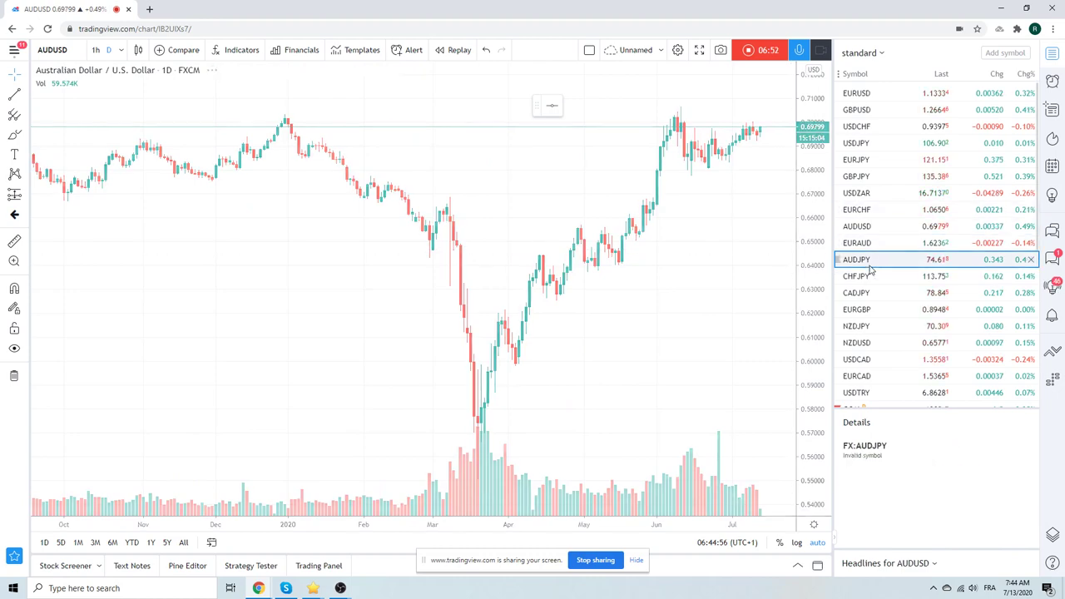
scroll(704, 253, up, 4)
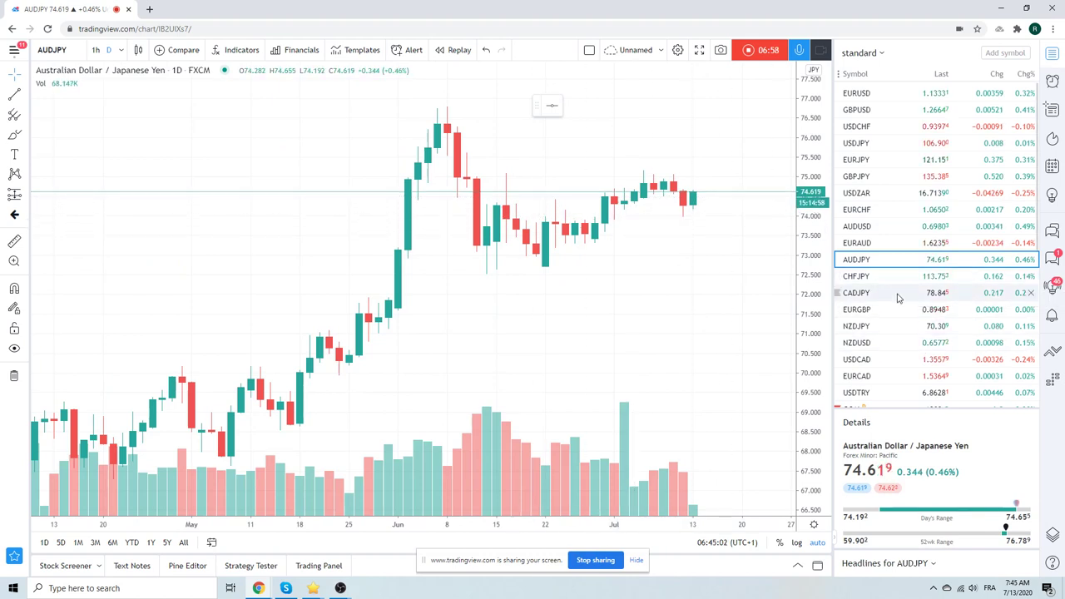
scroll(870, 337, down, 1)
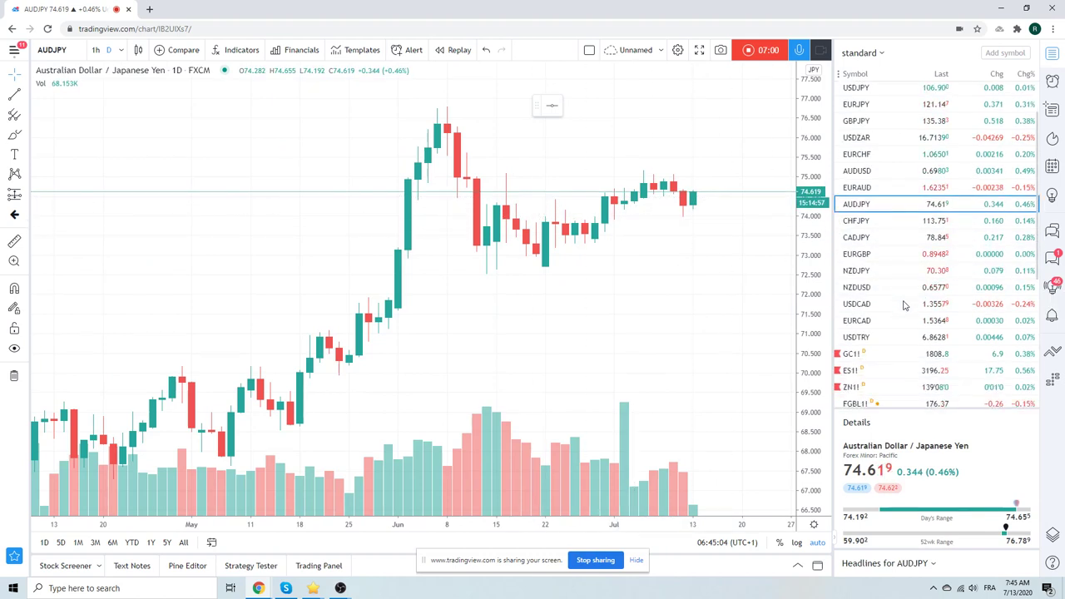
click(868, 323)
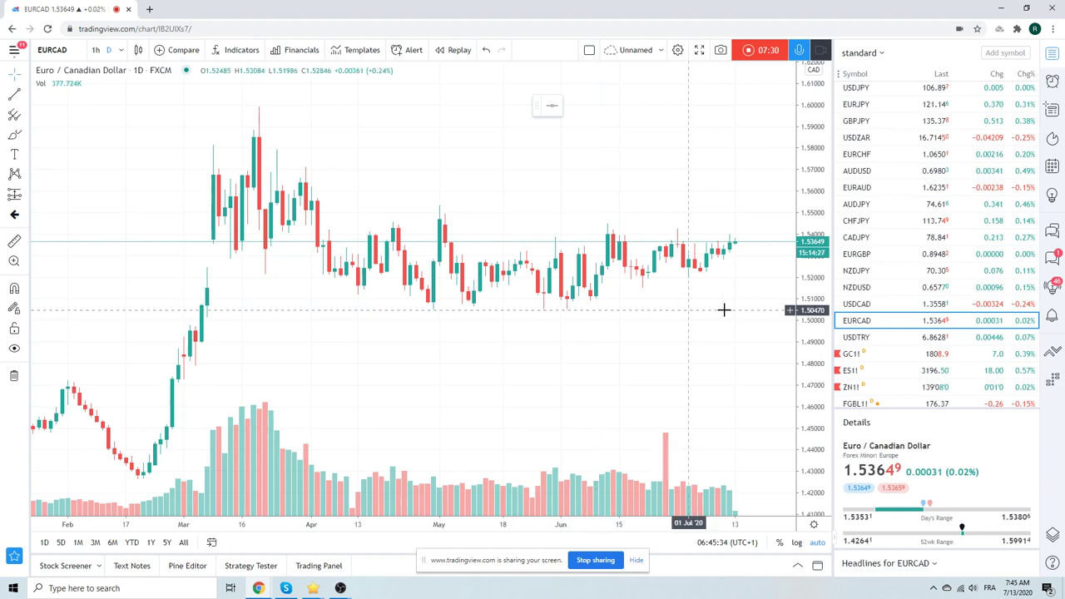
- Load EURAUD daily candles and zoom out to 2018 history and back in
click(856, 189)
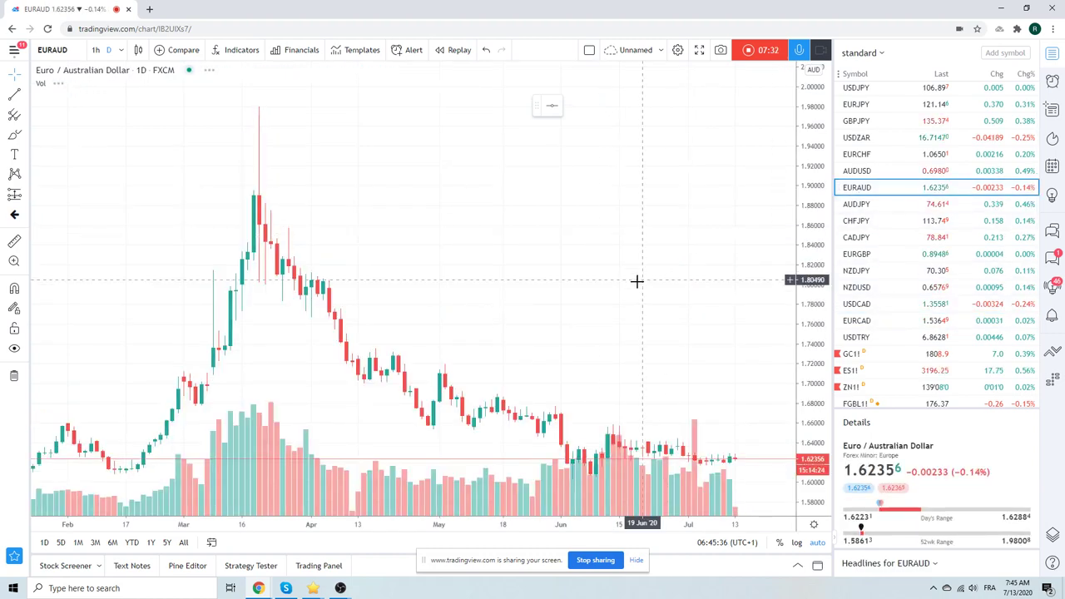
scroll(635, 283, down, 6)
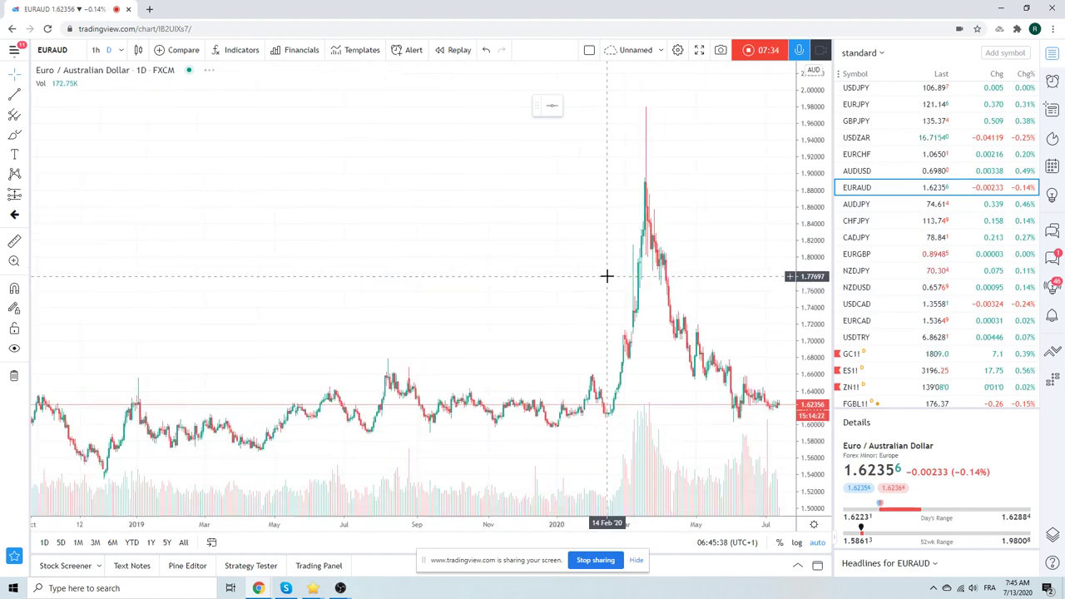
scroll(607, 275, up, 5)
scroll(607, 278, down, 5)
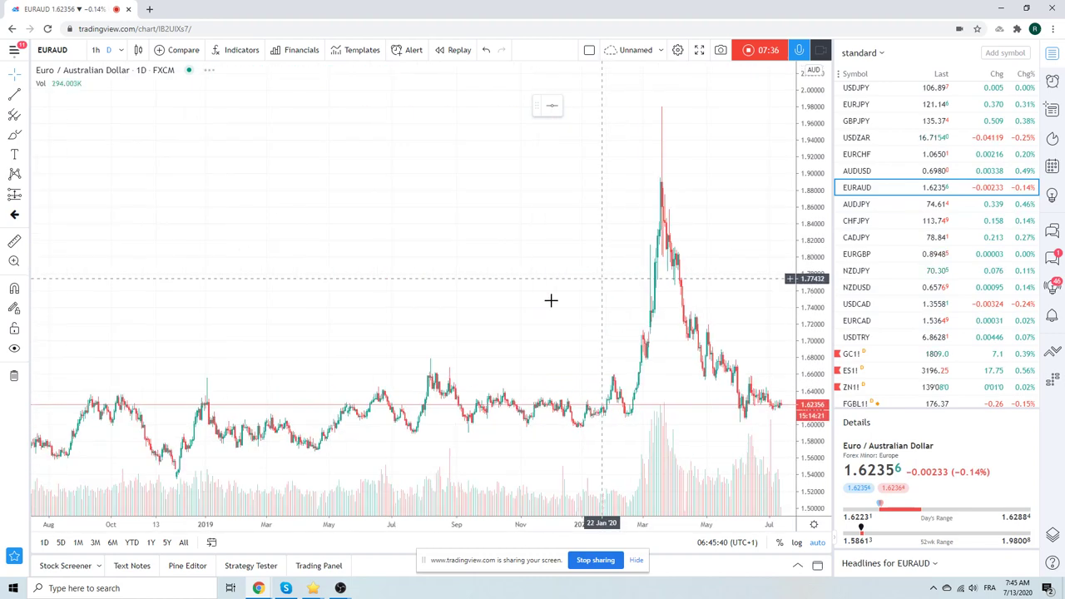
scroll(574, 378, up, 5)
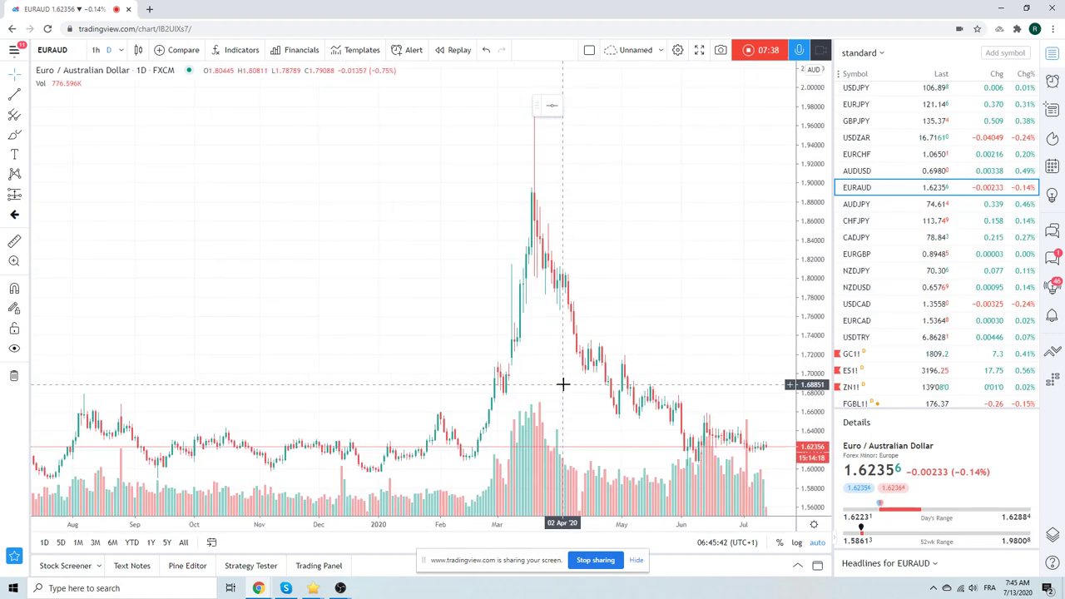
- Hide the Volume indicator on the EURAUD daily chart, leaving only price candles
right_click(636, 499)
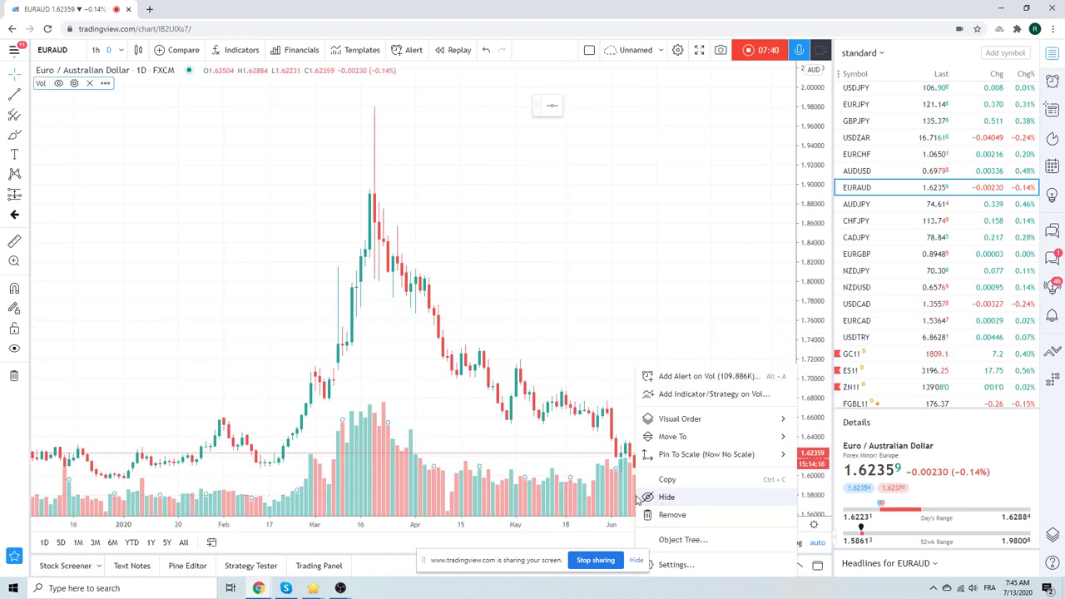
click(704, 497)
scroll(691, 420, up, 1)
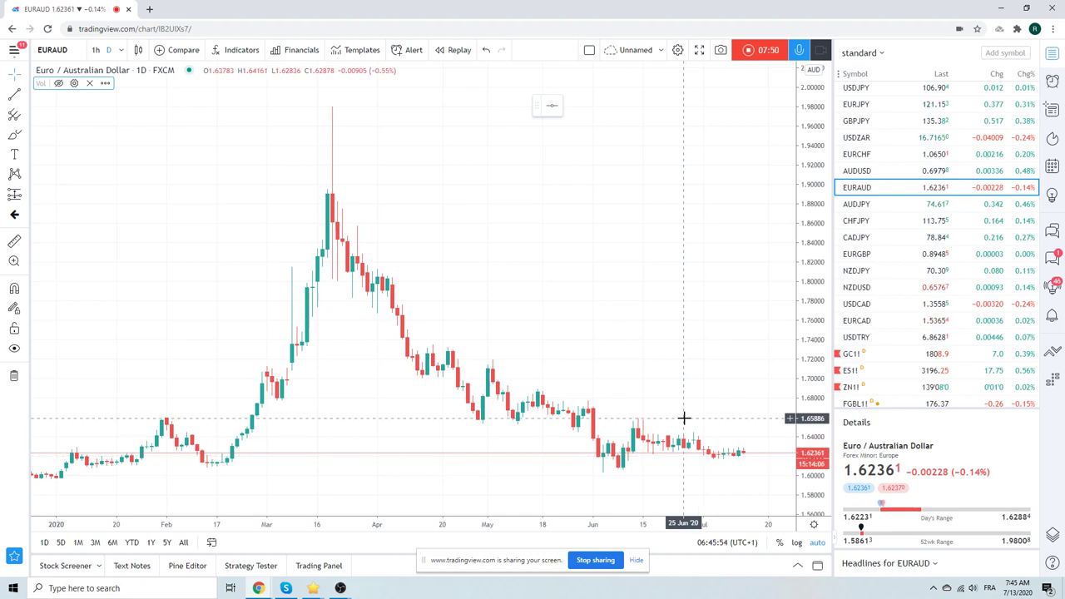
scroll(691, 466, up, 3)
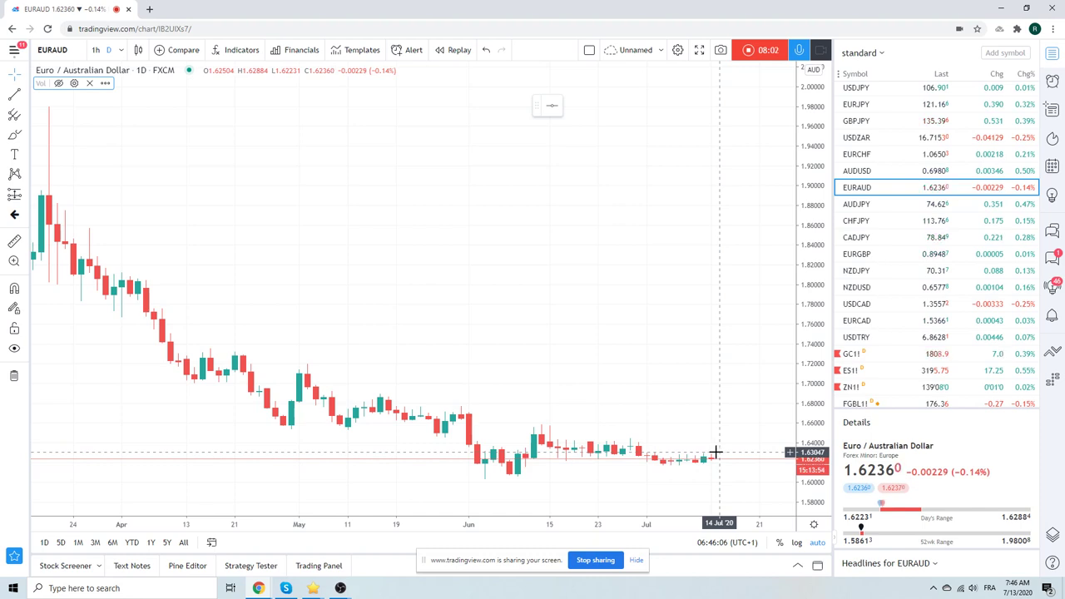
scroll(641, 376, down, 2)
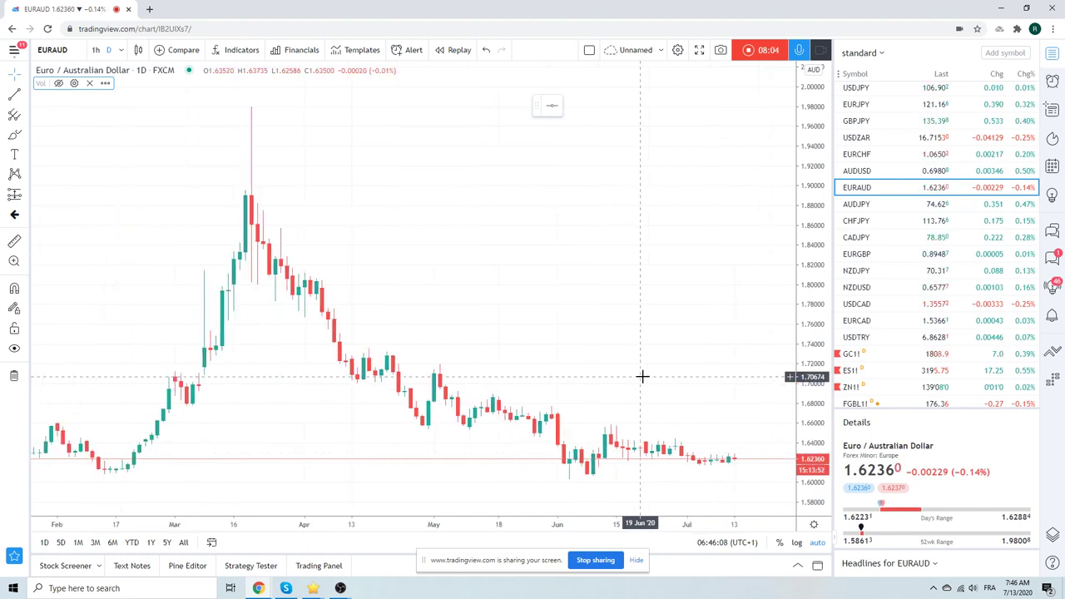
scroll(642, 376, down, 2)
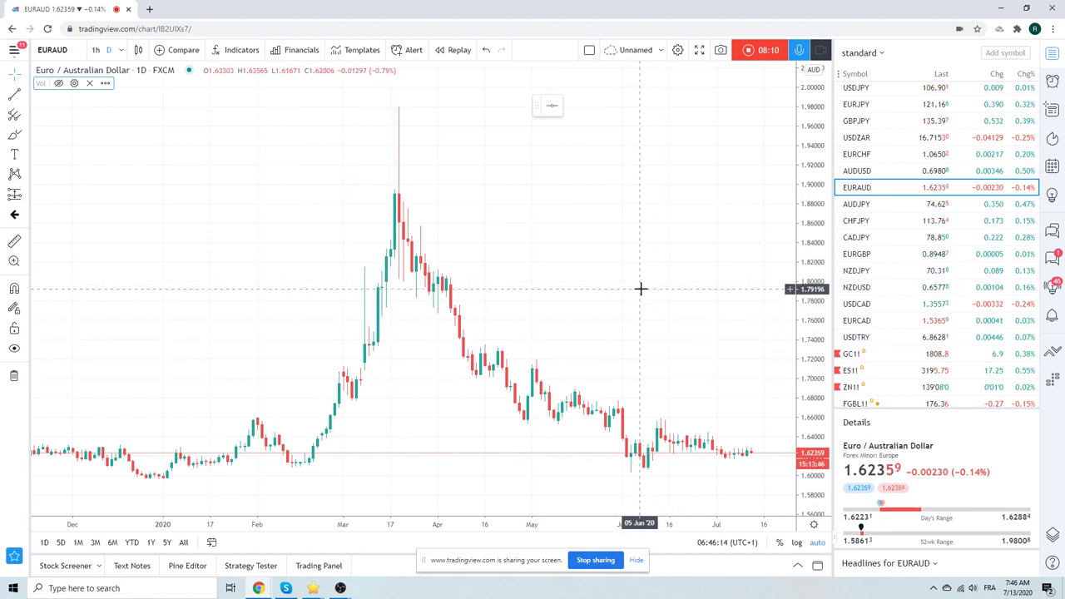
scroll(642, 288, up, 2)
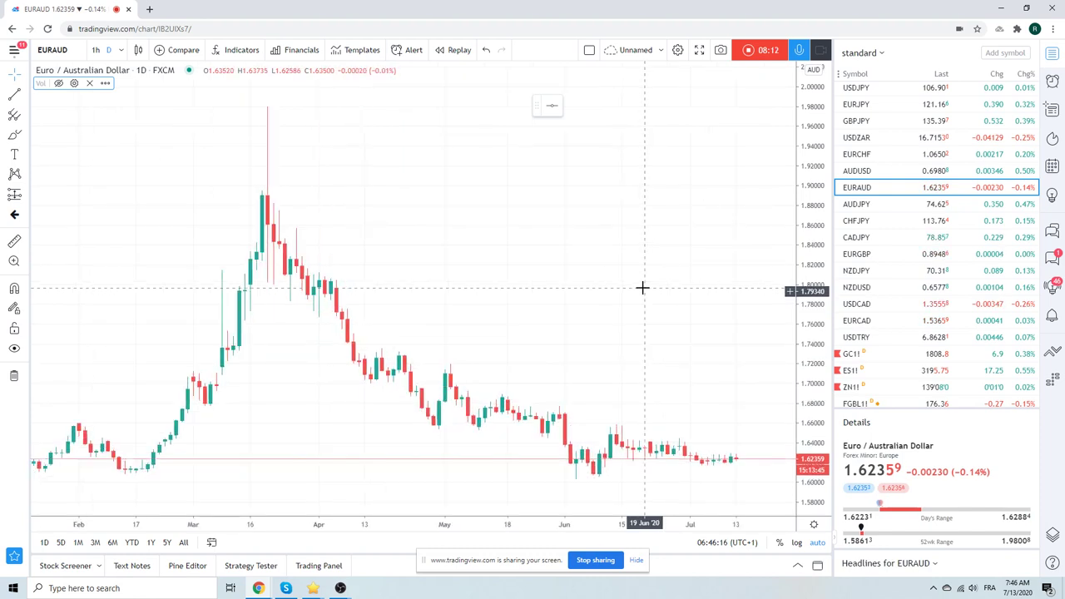
scroll(642, 288, down, 1)
scroll(642, 288, up, 1)
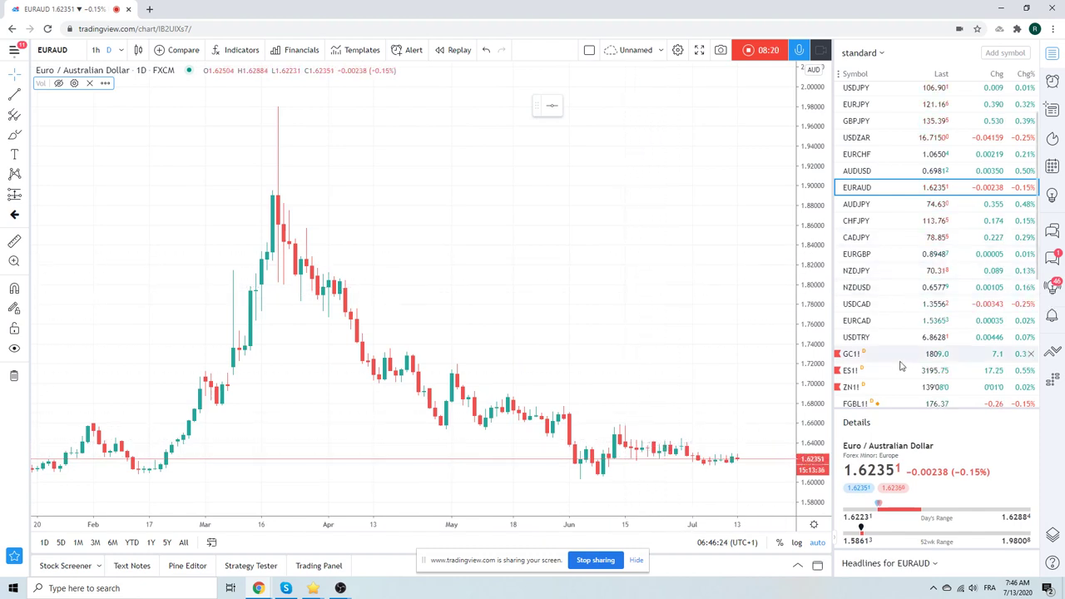
- Zoom out on the USDCAD daily chart, then load Gold Futures (GC1!) and zoom it
click(866, 305)
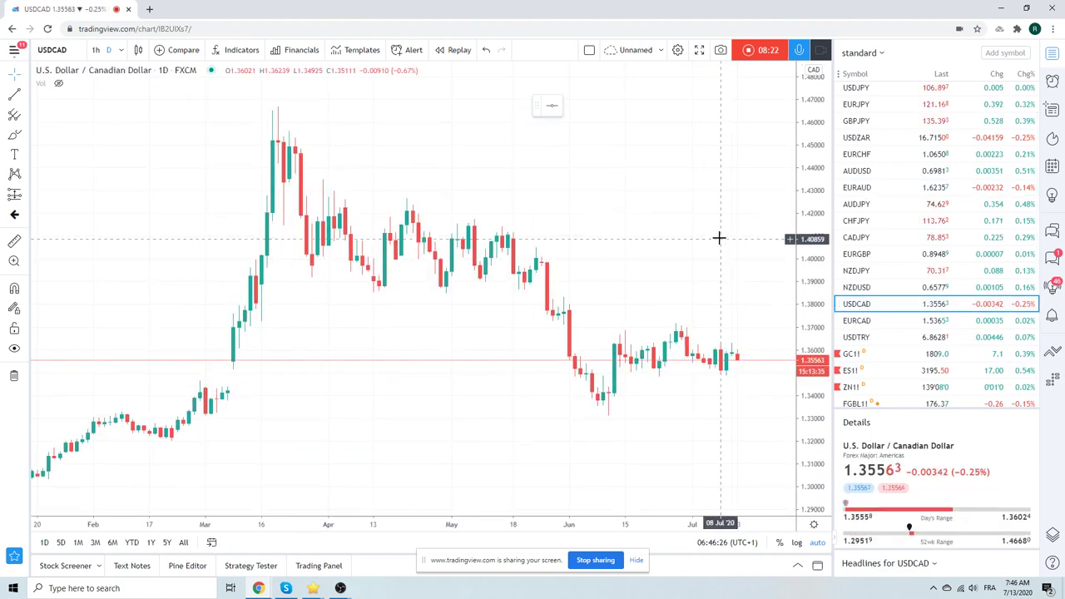
scroll(718, 238, down, 4)
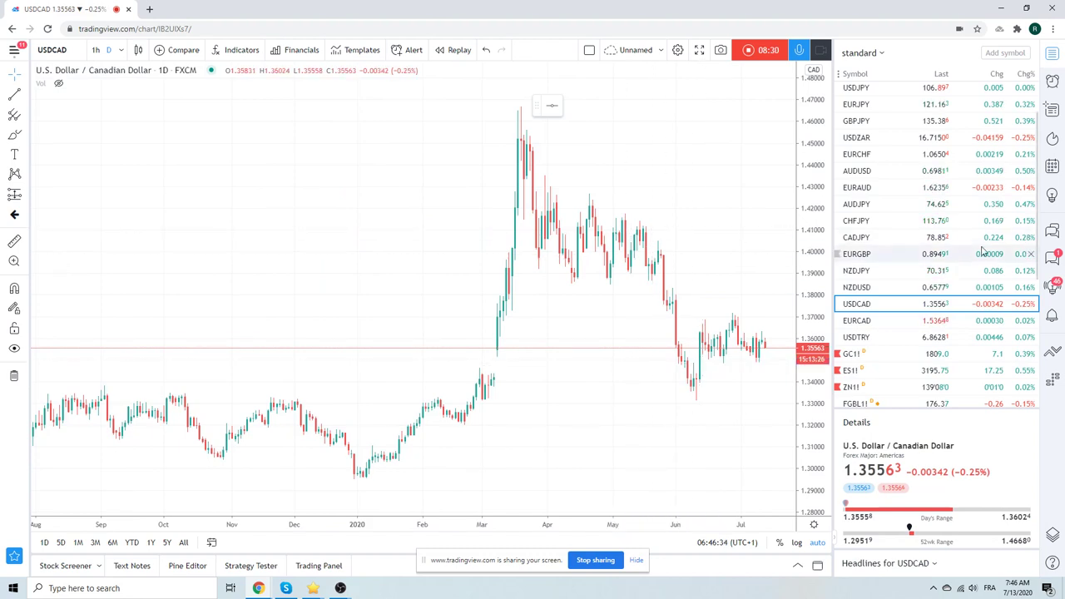
click(880, 355)
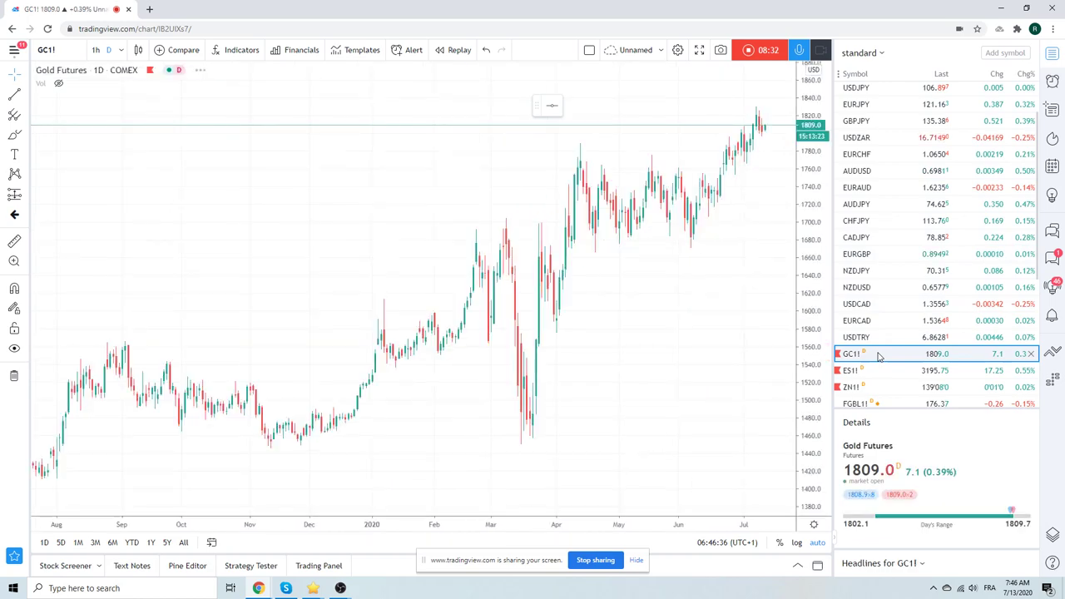
scroll(614, 312, up, 5)
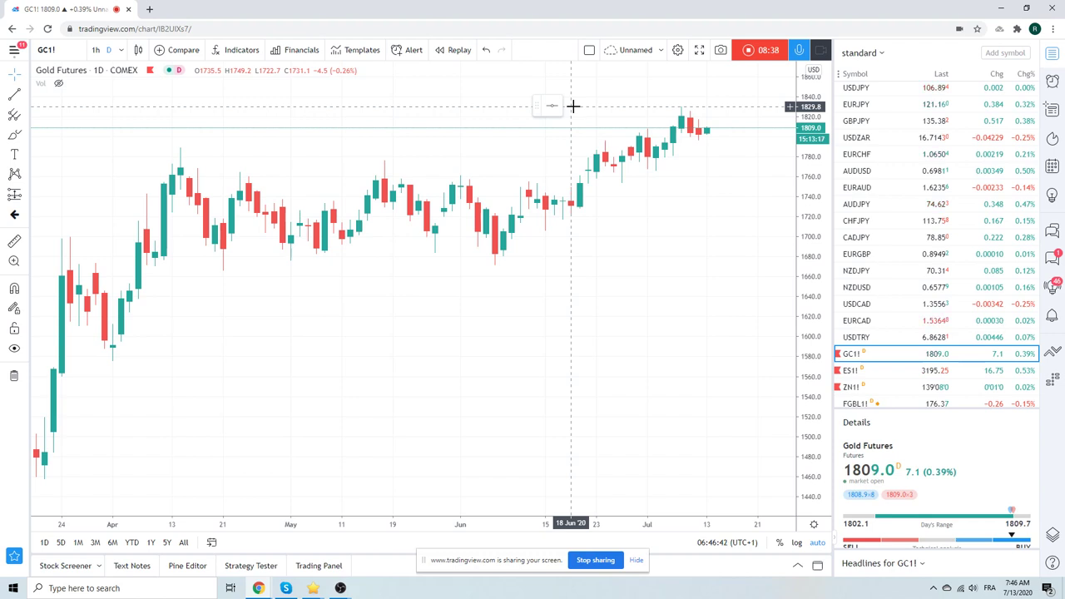
scroll(570, 131, down, 3)
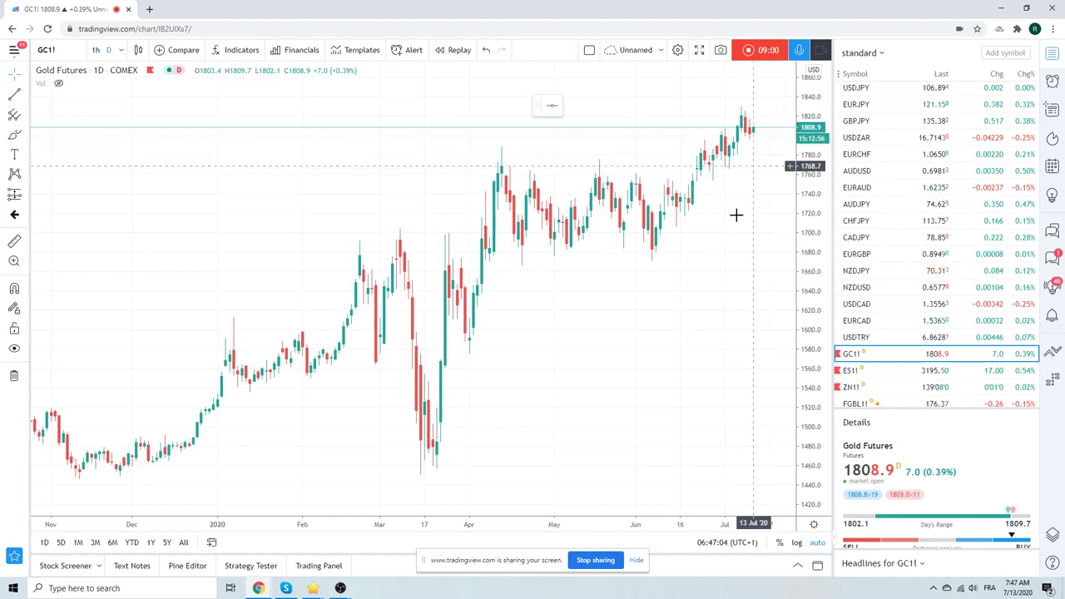
scroll(886, 239, down, 3)
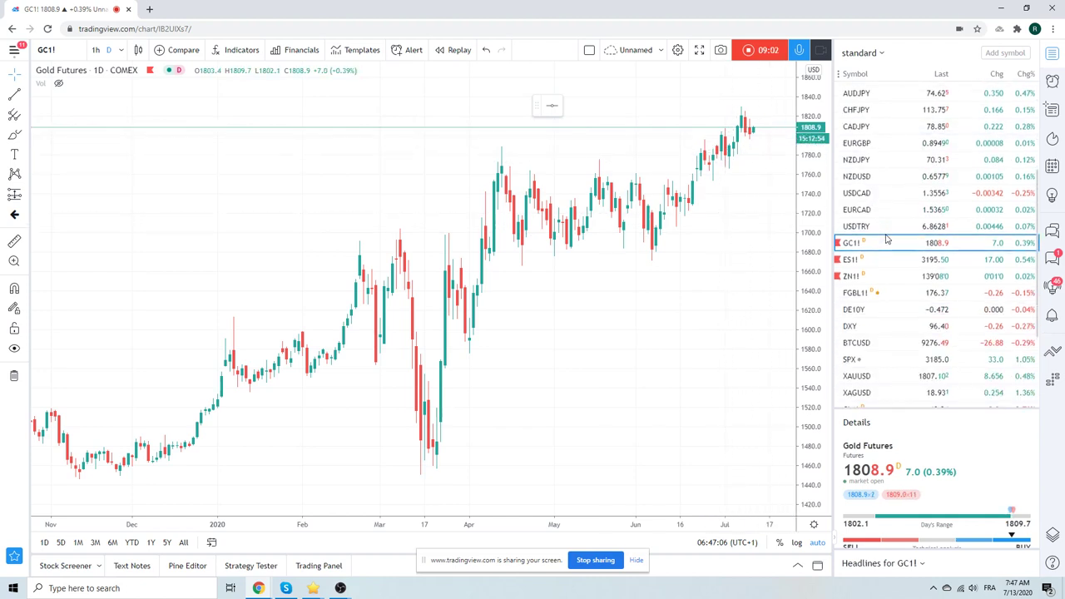
- Switch the chart to COINBASE BTCUSD daily candles and zoom out toward 2019
click(865, 344)
scroll(713, 196, down, 2)
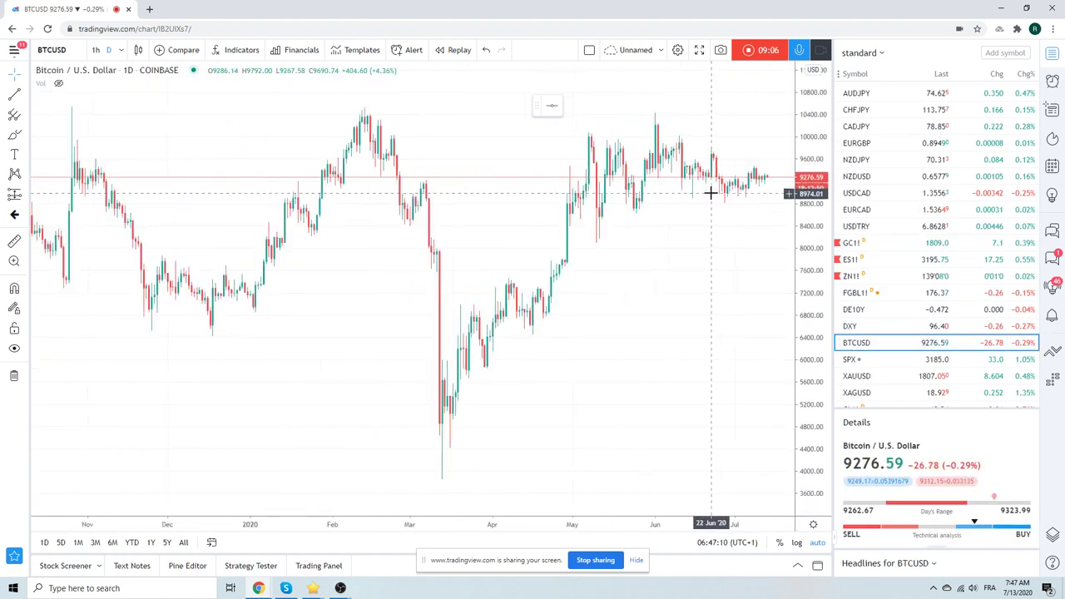
scroll(711, 193, down, 3)
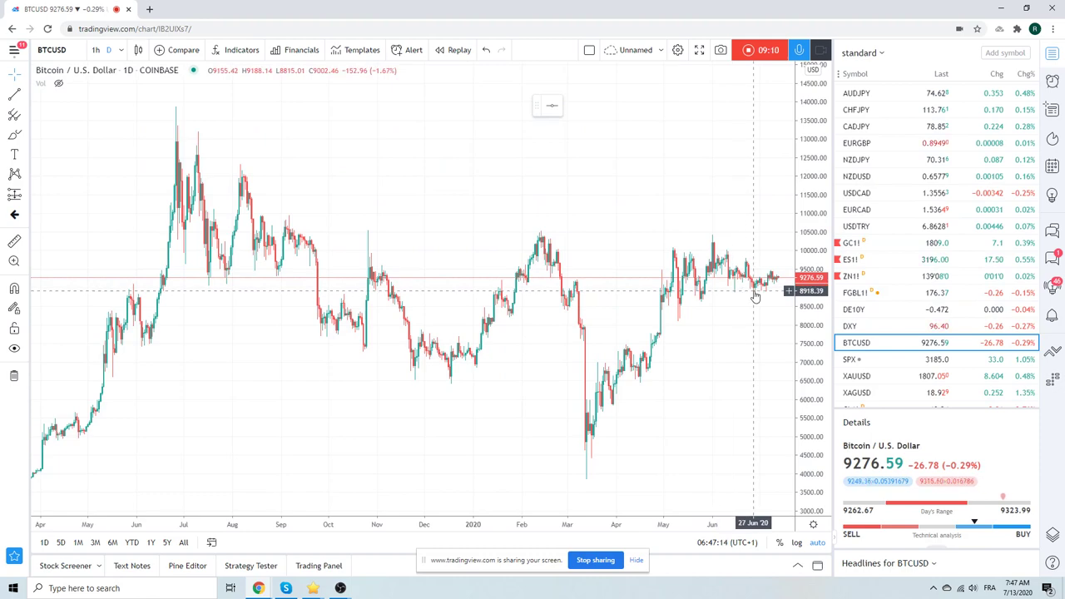
scroll(730, 294, up, 1)
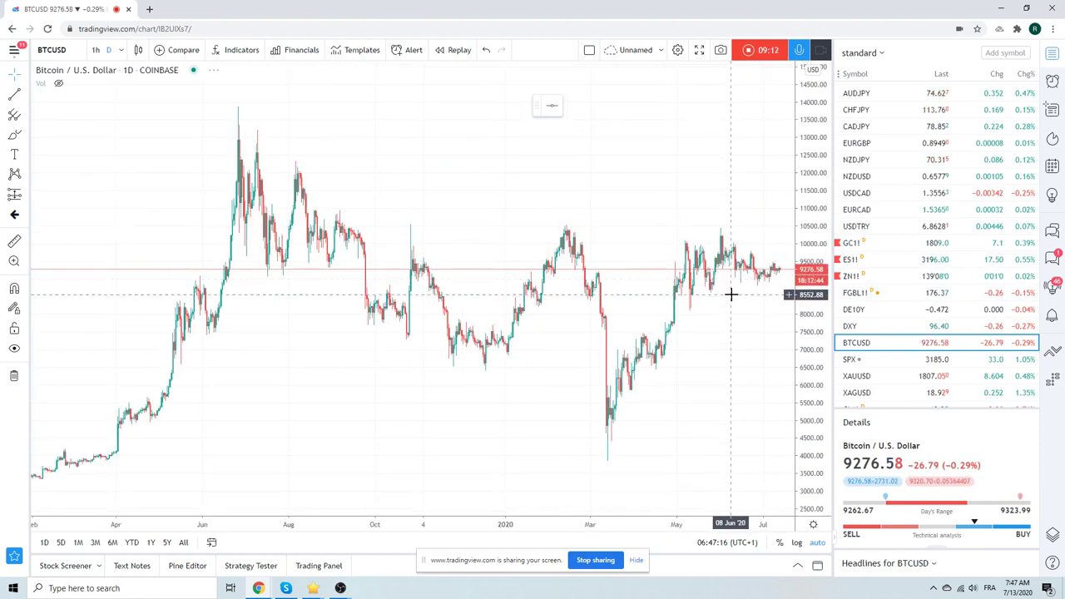
scroll(731, 294, up, 4)
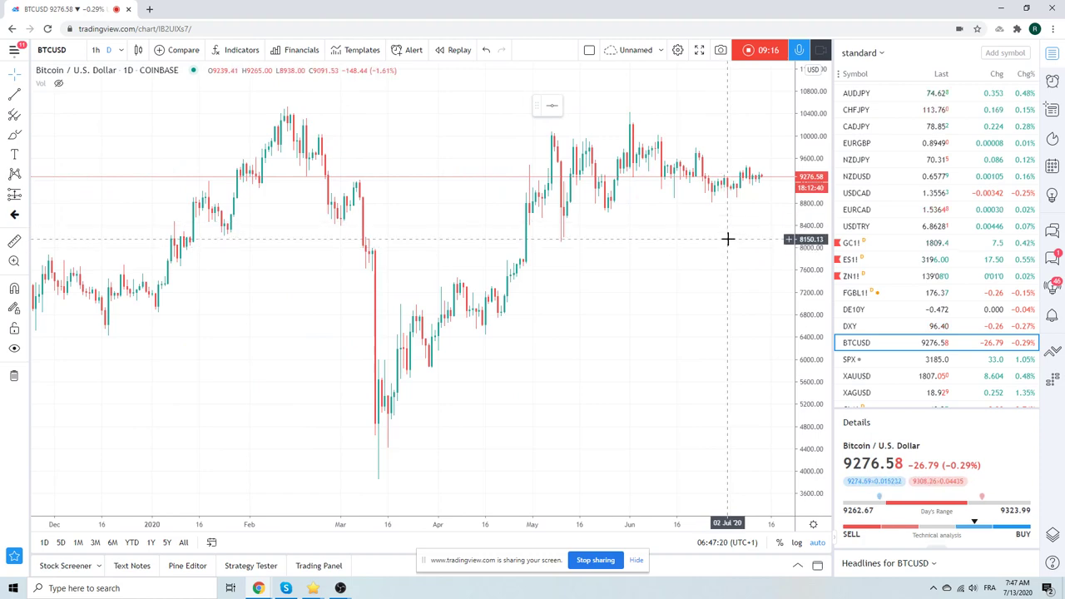
scroll(721, 204, down, 1)
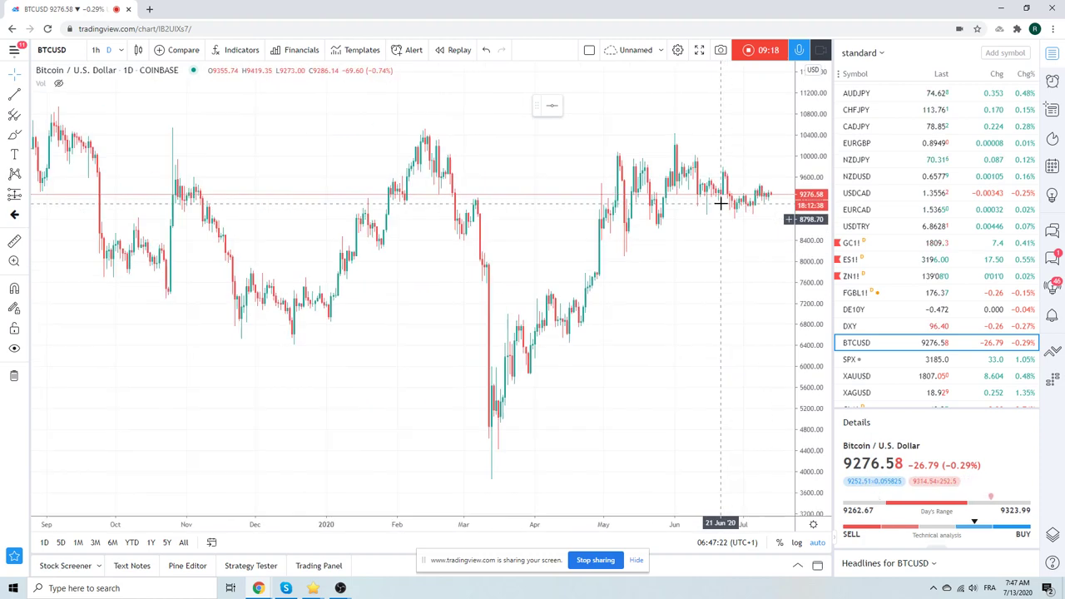
scroll(721, 203, up, 3)
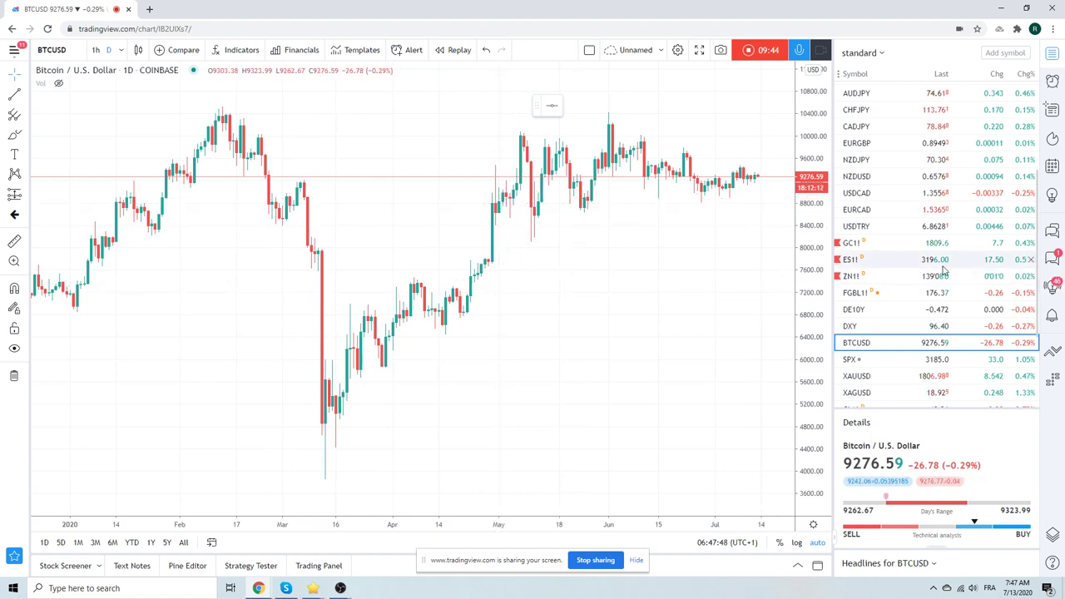
- Zoom the BTCUSD chart out and back in, then scroll the watchlist
scroll(940, 270, down, 1)
scroll(932, 250, down, 1)
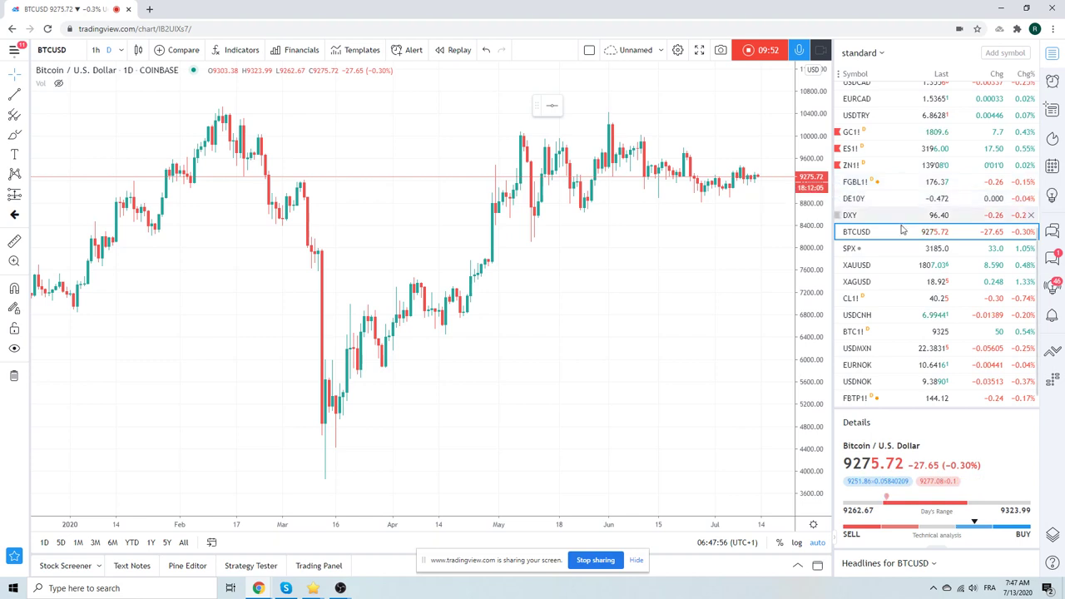
scroll(901, 242, up, 5)
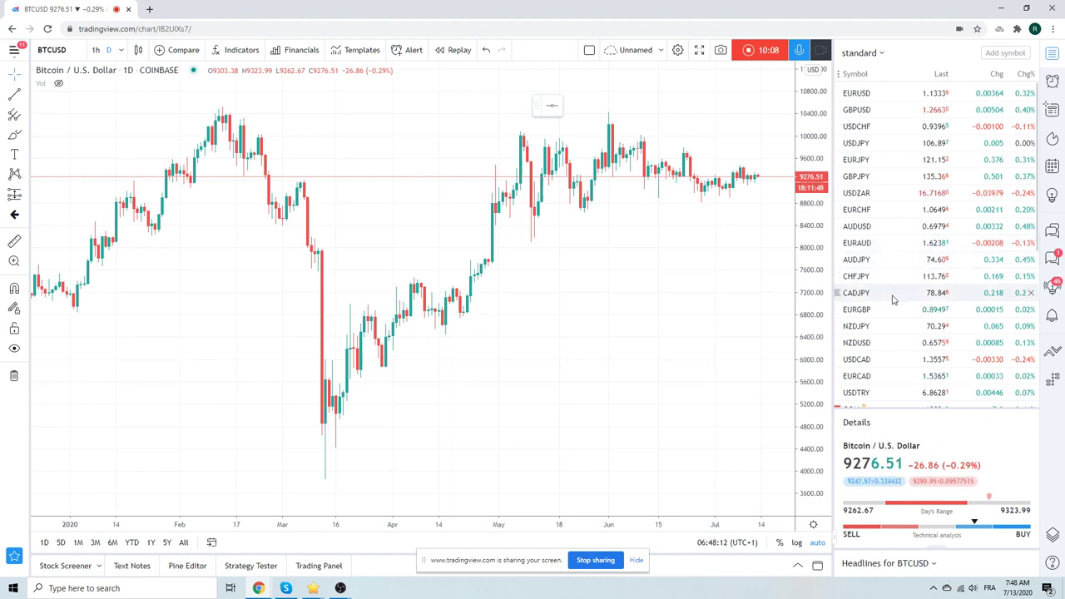
scroll(892, 298, down, 4)
scroll(892, 319, up, 3)
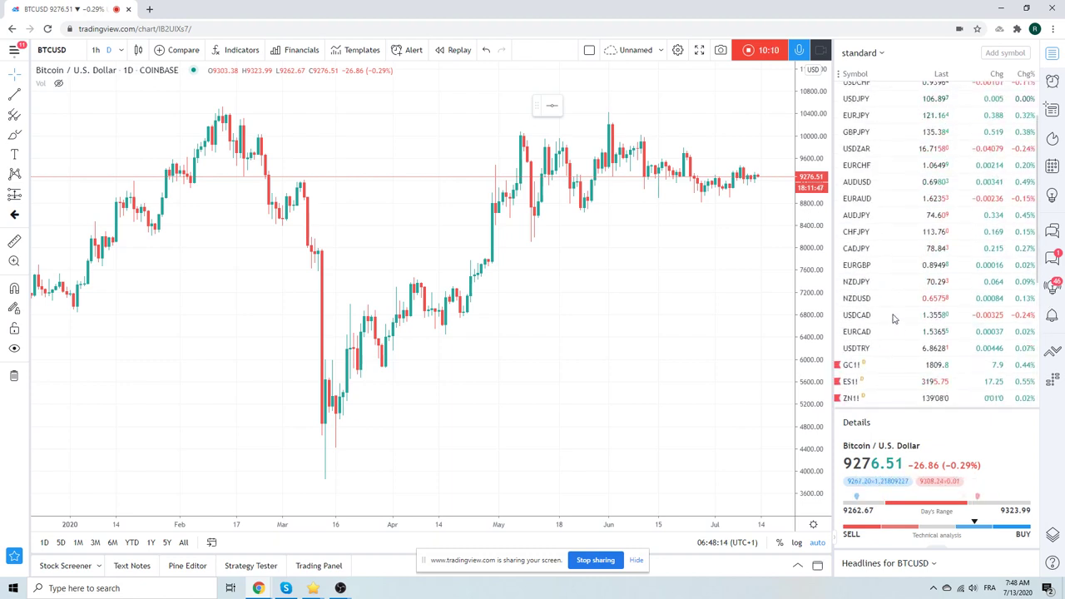
scroll(894, 329, down, 2)
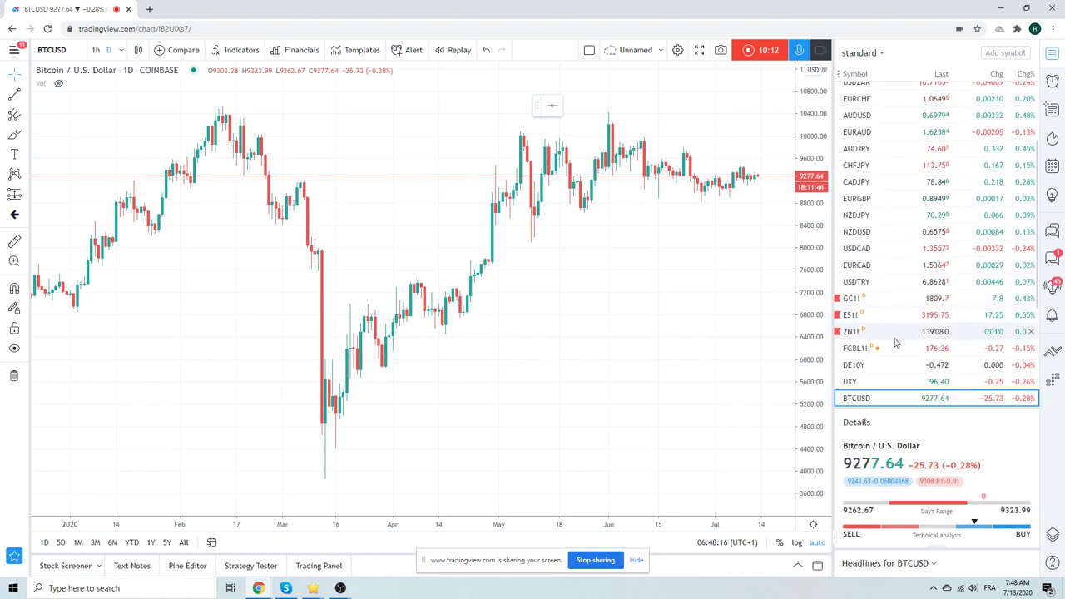
- Load the ES1! daily chart, last at 3196.00, then scroll the watchlist up and down
click(887, 324)
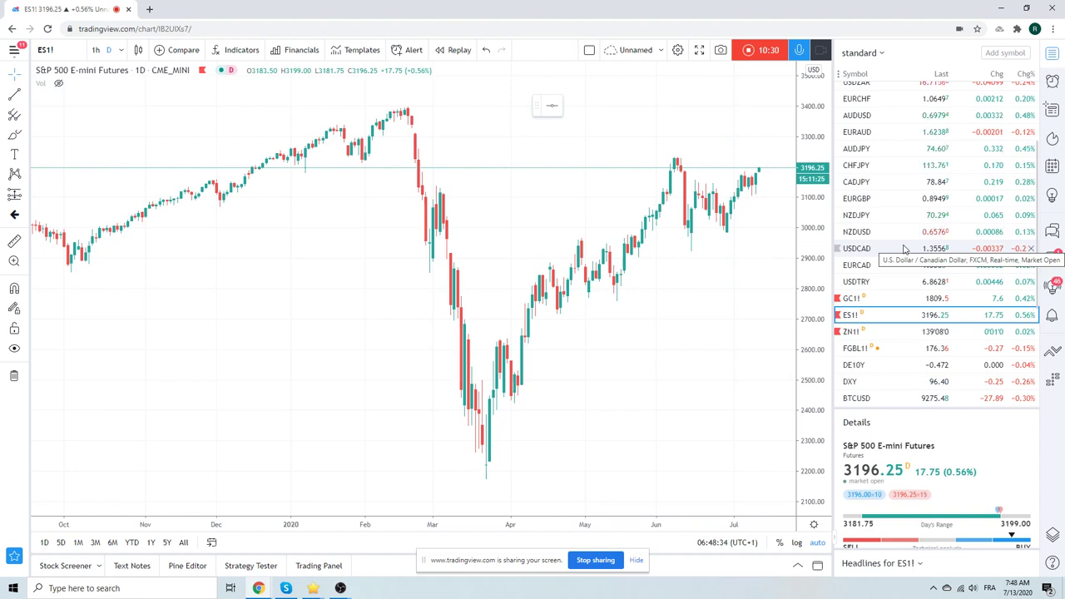
scroll(921, 335, up, 3)
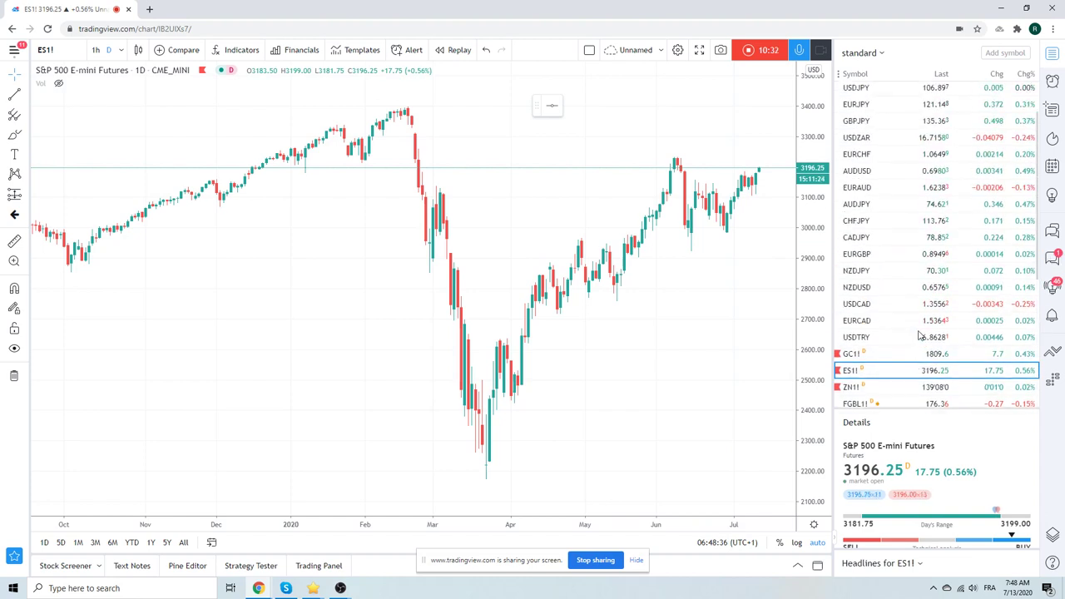
scroll(921, 335, down, 7)
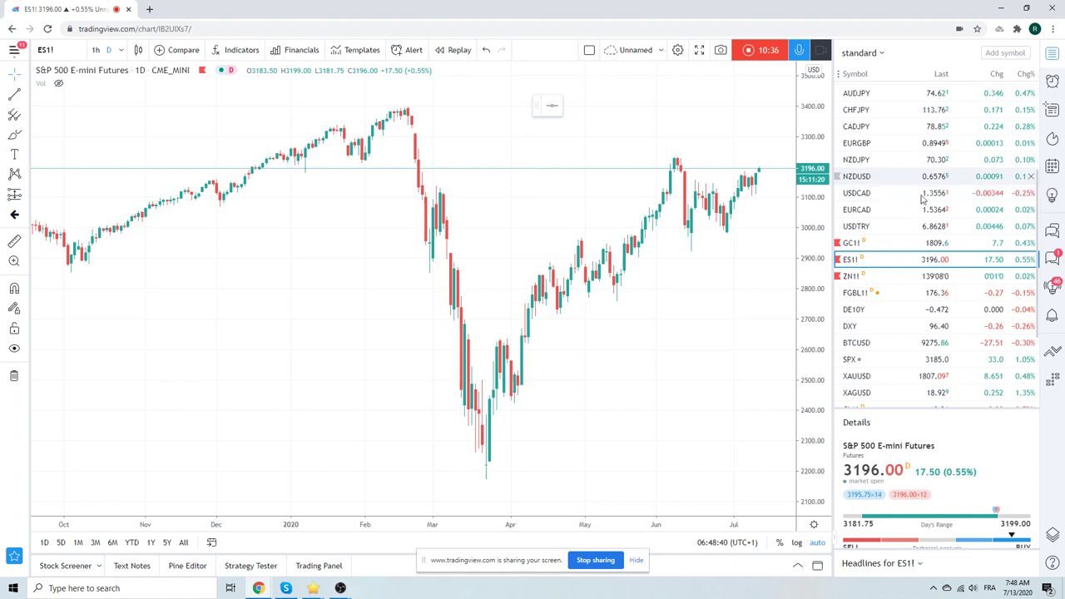
scroll(932, 266, up, 5)
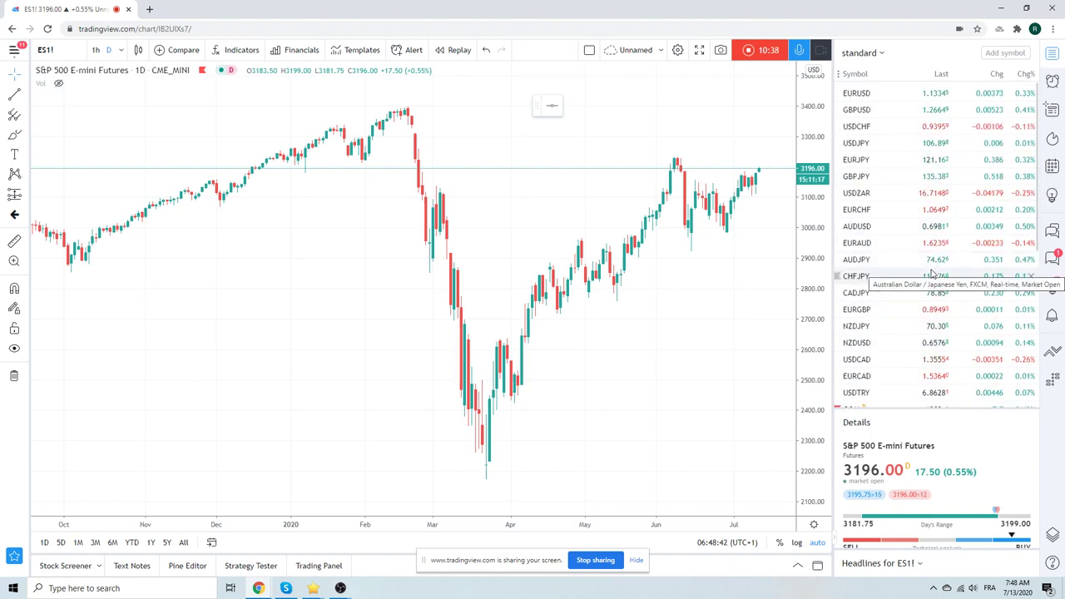